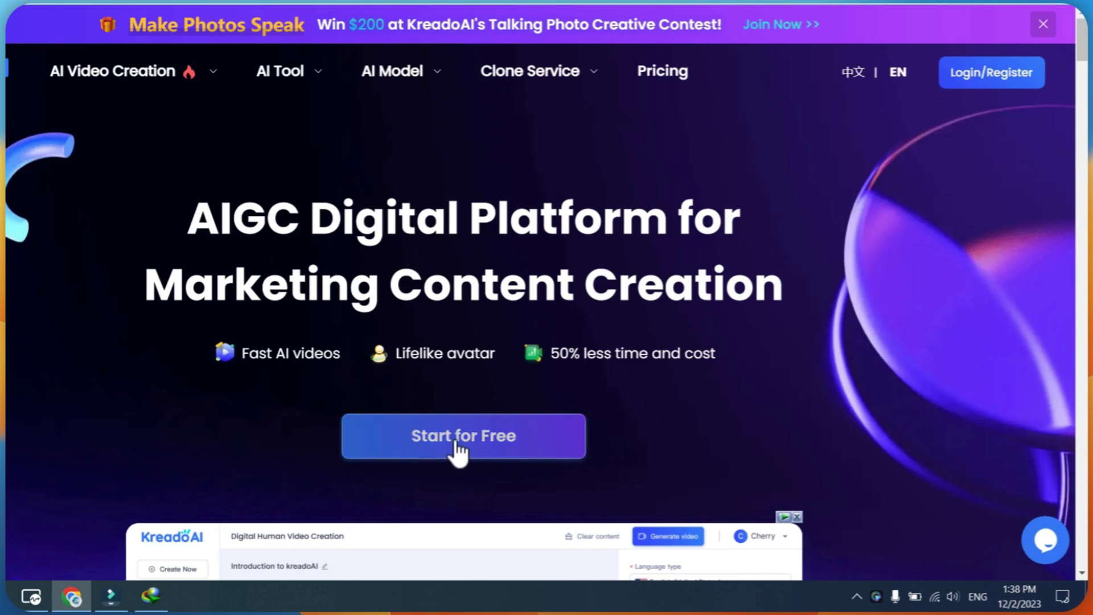
Sign up free and answer the survey as Hobbyist, Personal use, making Client Communication videos
{"action": "left_click", "coordinate": [461, 444]}
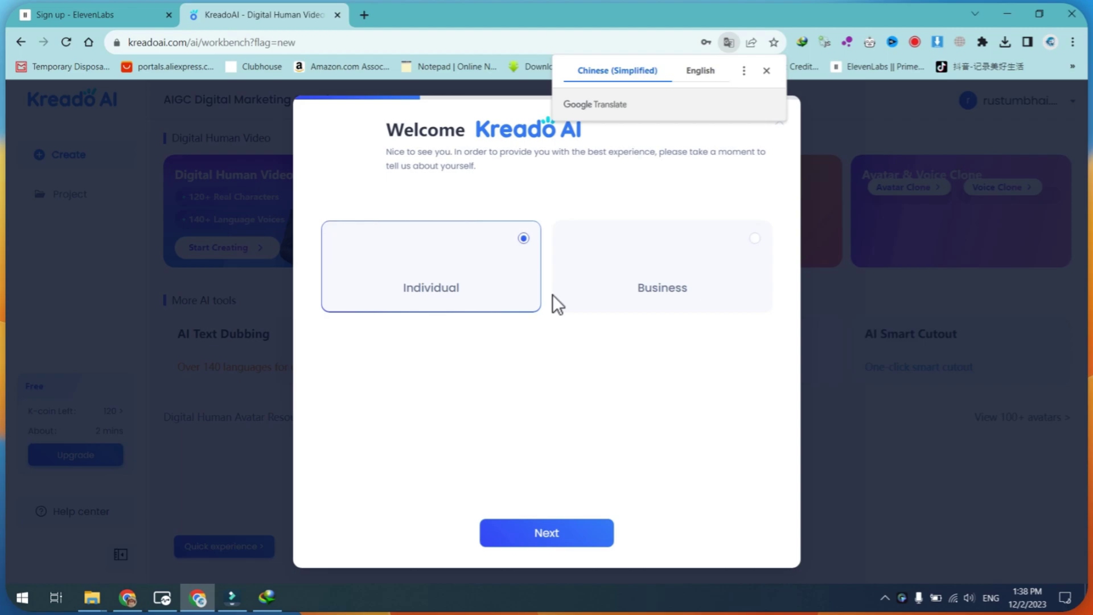
{"action": "left_click", "coordinate": [547, 532]}
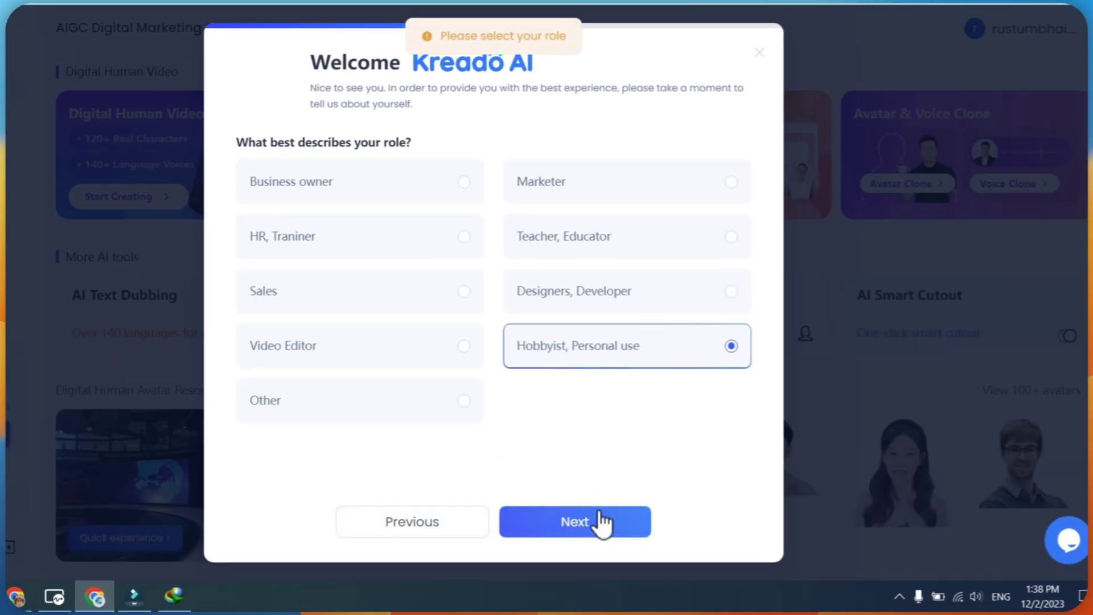
{"action": "left_click", "coordinate": [598, 521]}
{"action": "left_click", "coordinate": [589, 522]}
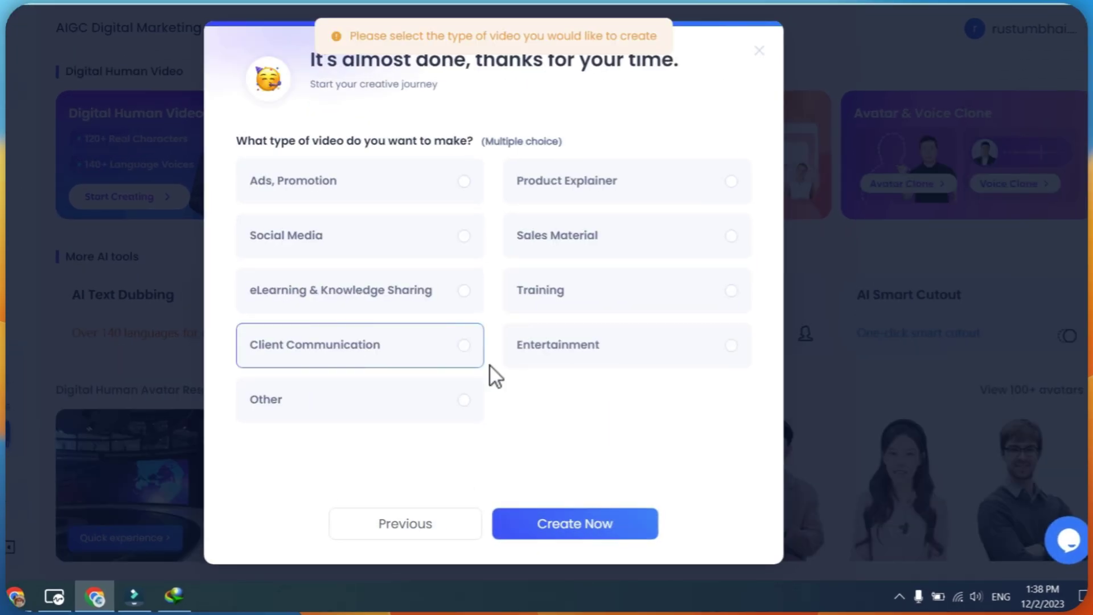
{"action": "left_click", "coordinate": [463, 346]}
{"action": "left_click", "coordinate": [590, 523]}
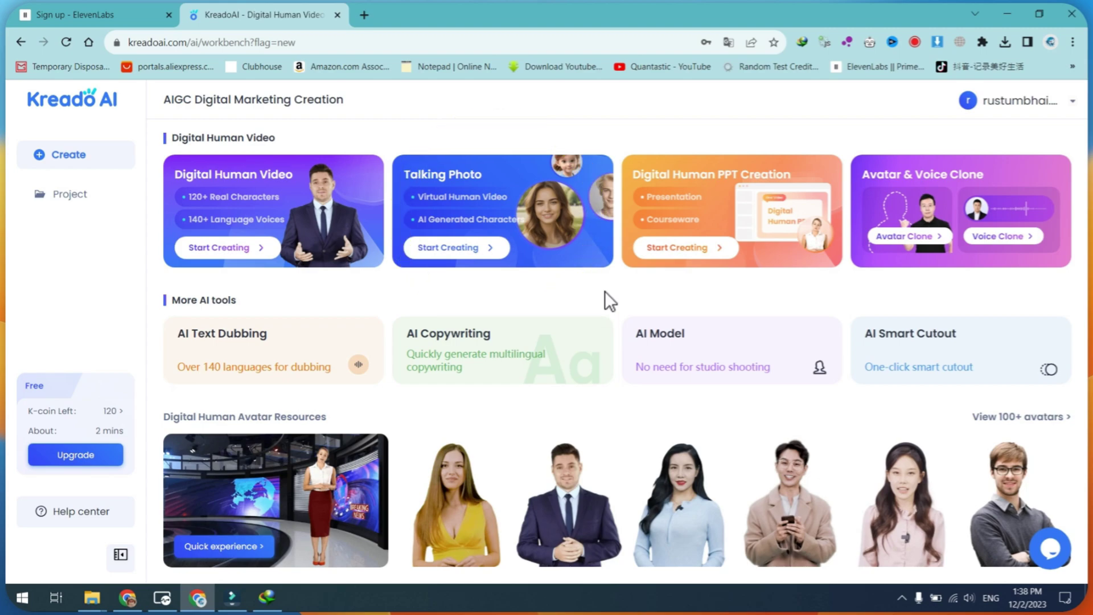
Start a Talking Photo video and AI-generate four portraits of the pink-haired woman in a raincoat
{"action": "left_click", "coordinate": [478, 256]}
{"action": "mouse_move", "coordinate": [68, 494]}
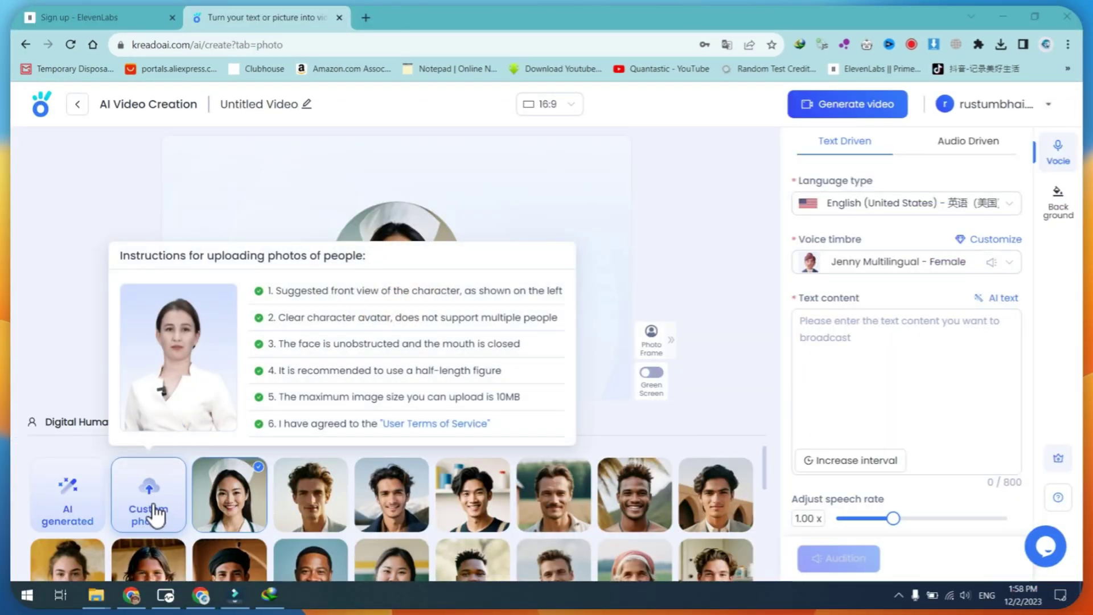
{"action": "left_click", "coordinate": [68, 496]}
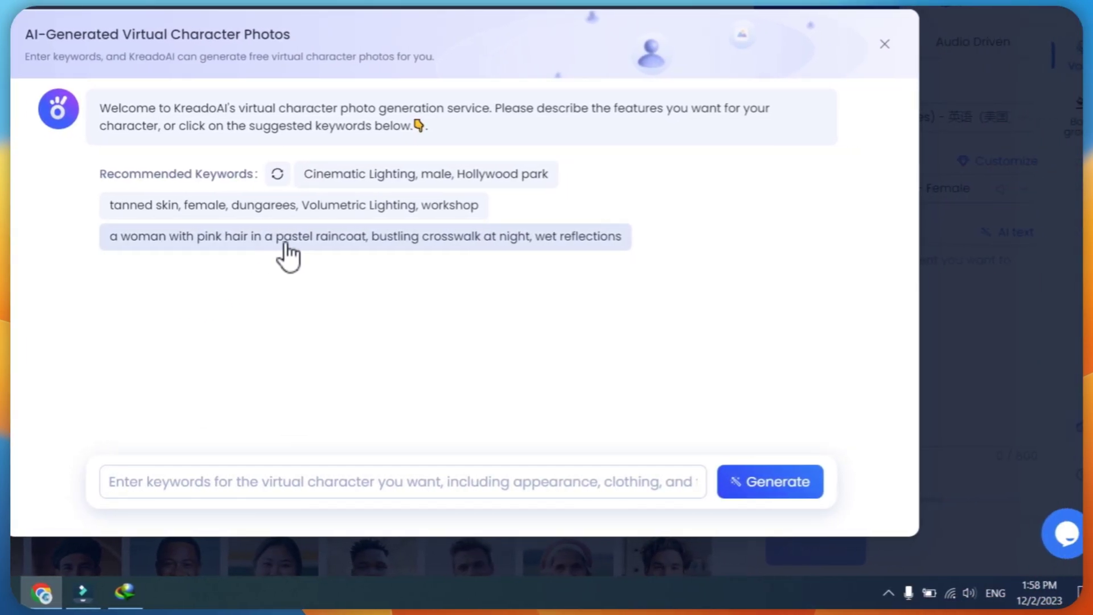
{"action": "left_click", "coordinate": [769, 481]}
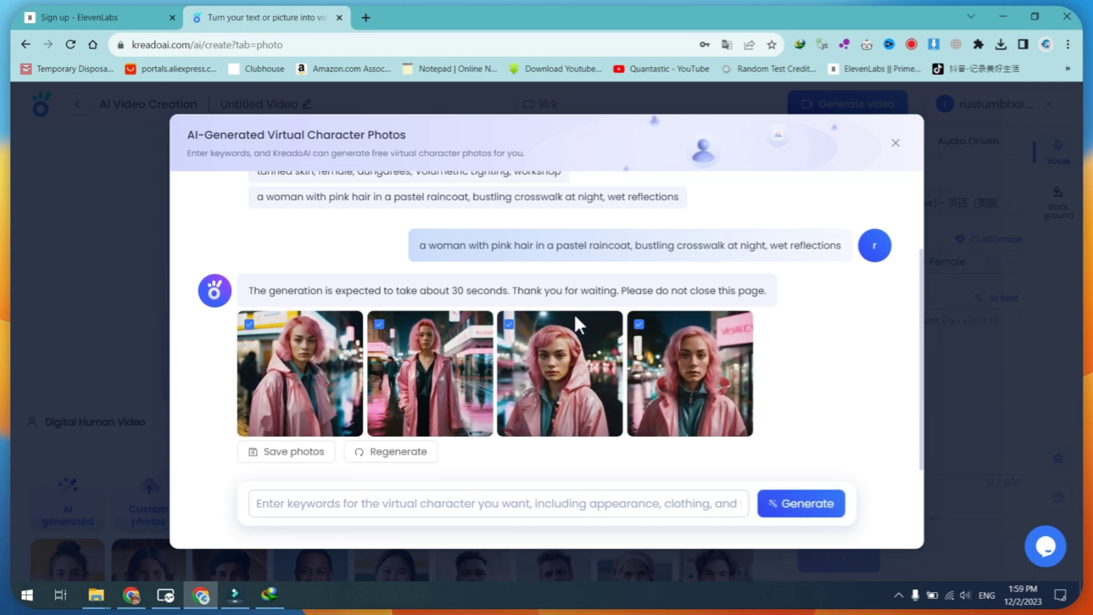
{"action": "left_click", "coordinate": [895, 142]}
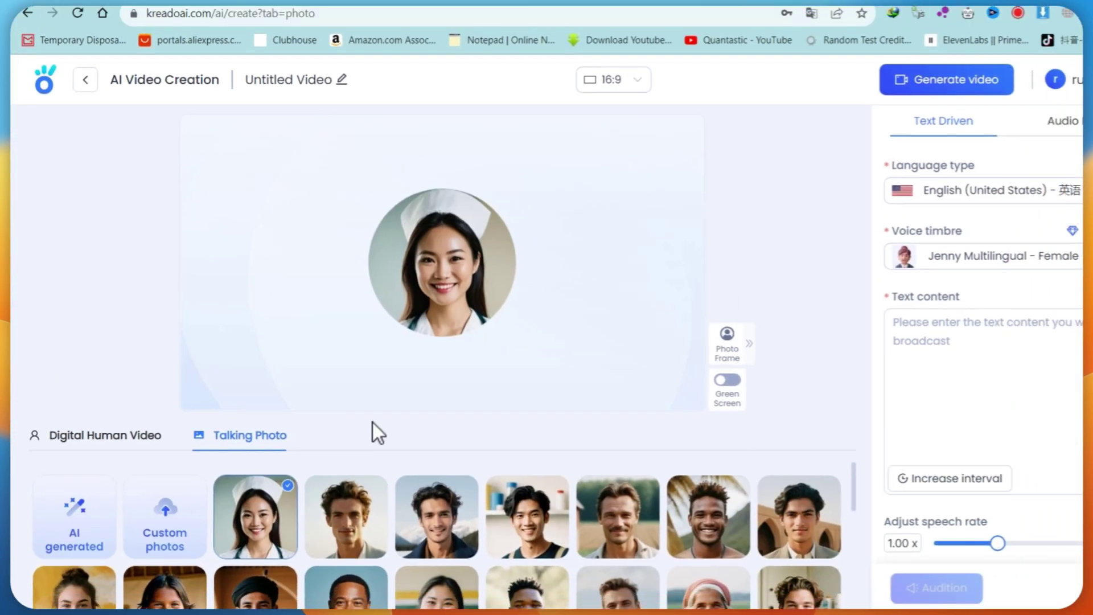
{"action": "mouse_move", "coordinate": [149, 494]}
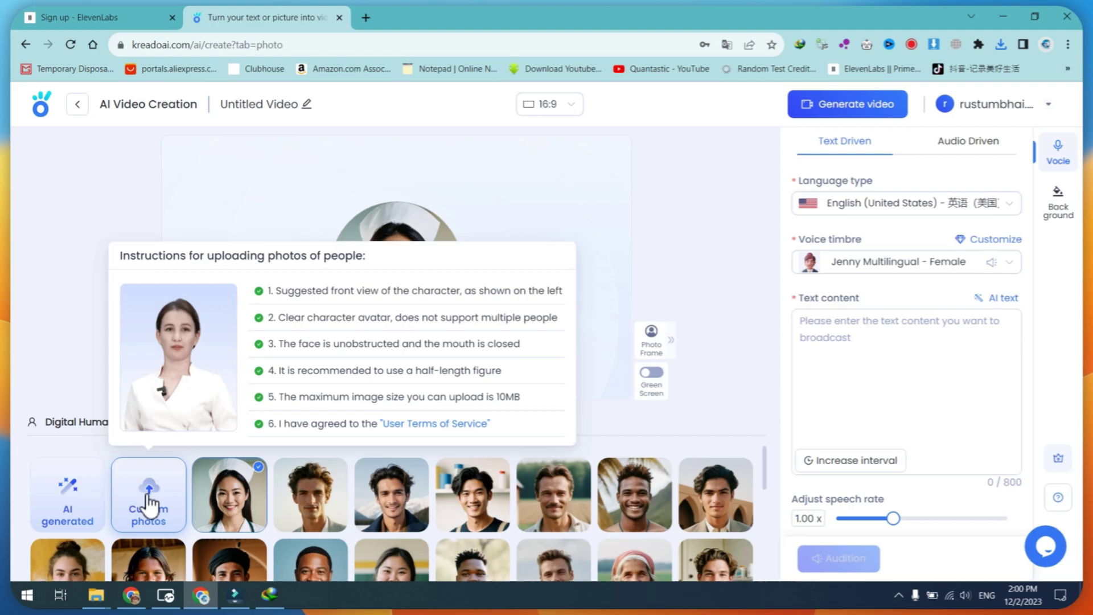
Upload the image file 1111 as a custom talking photo
{"action": "left_click", "coordinate": [149, 502]}
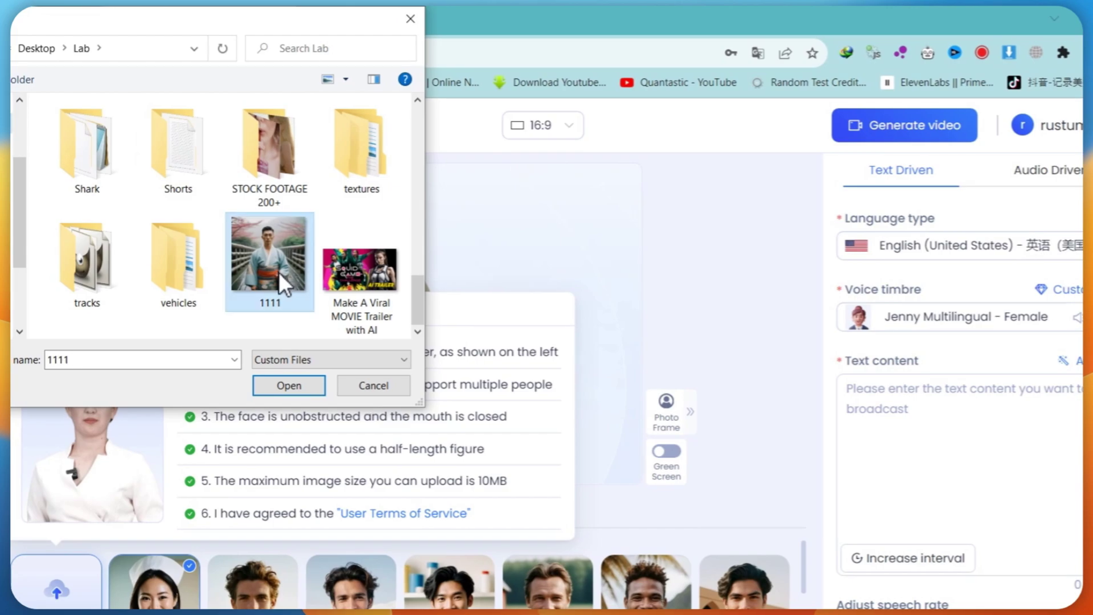
{"action": "double_click", "coordinate": [278, 264]}
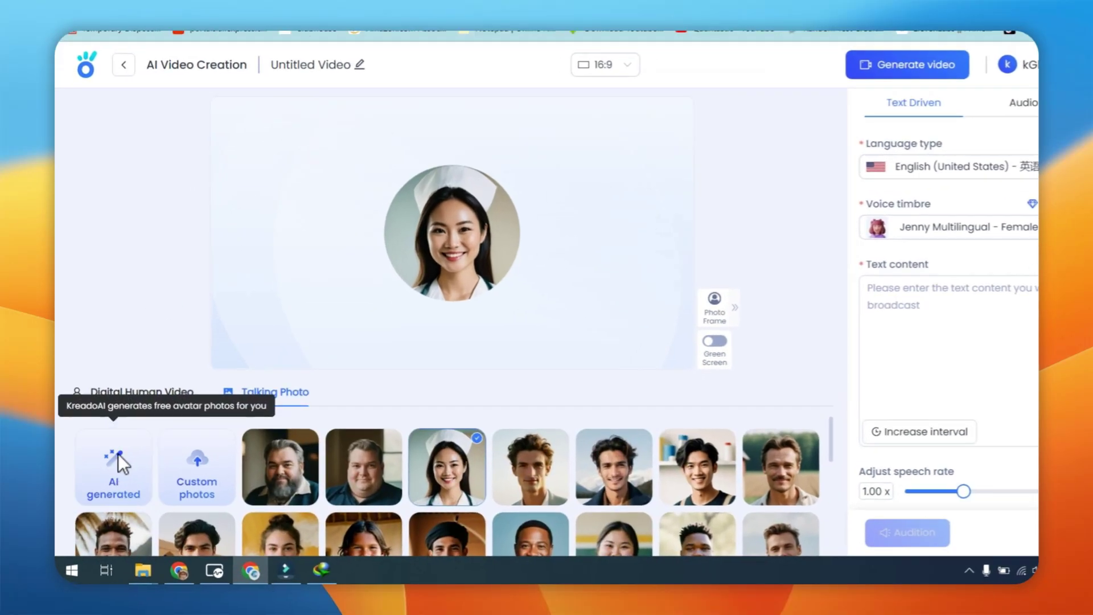
AI-generate portraits from the pasted description of a corpulent man at a table on his phone
{"action": "left_click", "coordinate": [115, 480]}
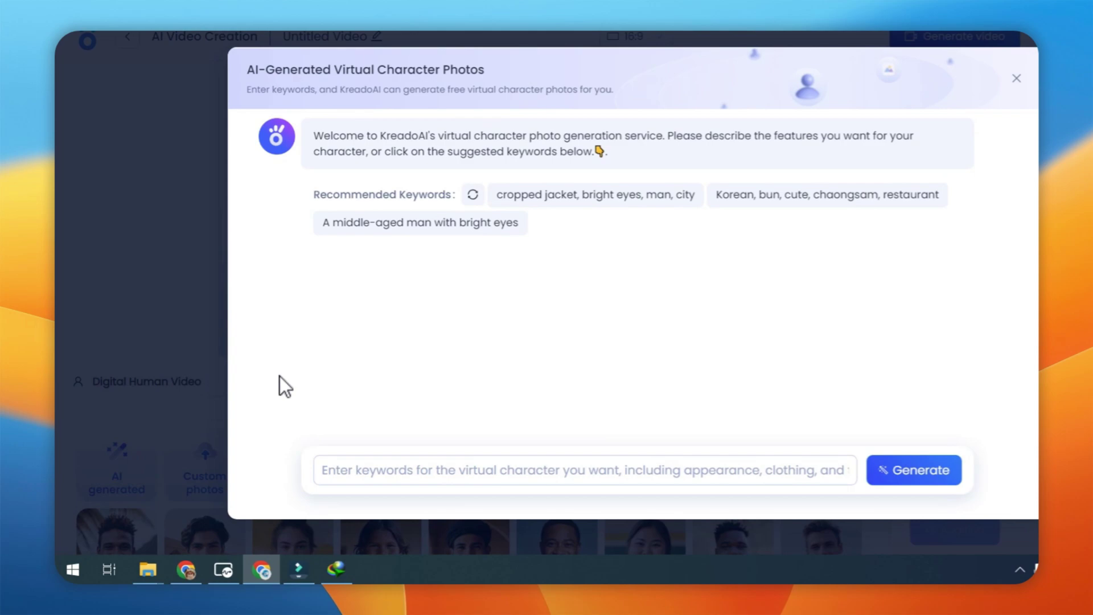
{"action": "left_click", "coordinate": [474, 299]}
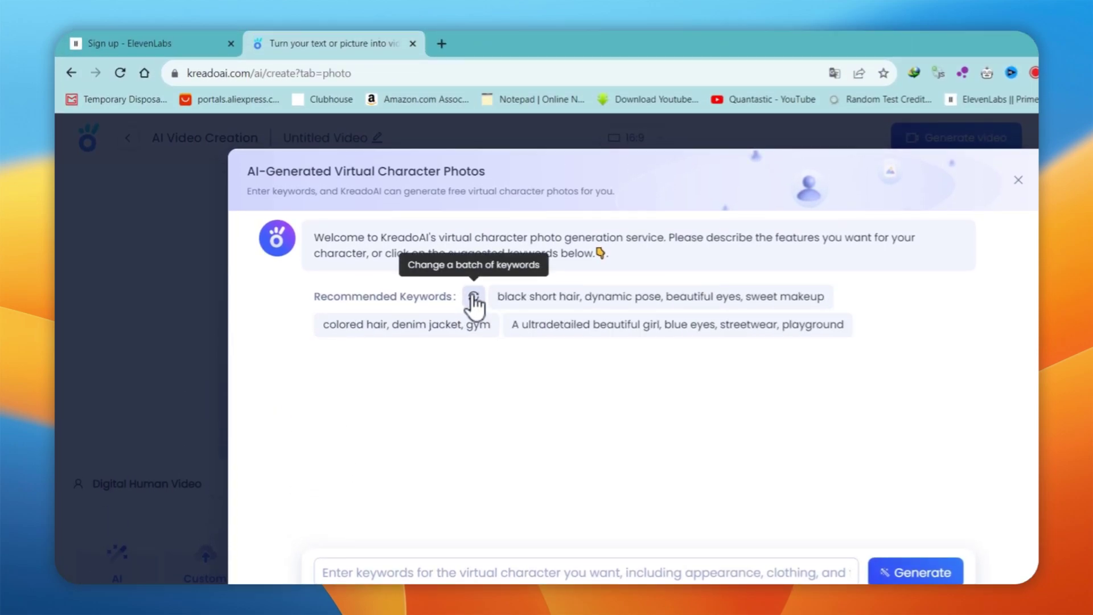
{"action": "left_click", "coordinate": [475, 299]}
{"action": "left_click", "coordinate": [473, 299]}
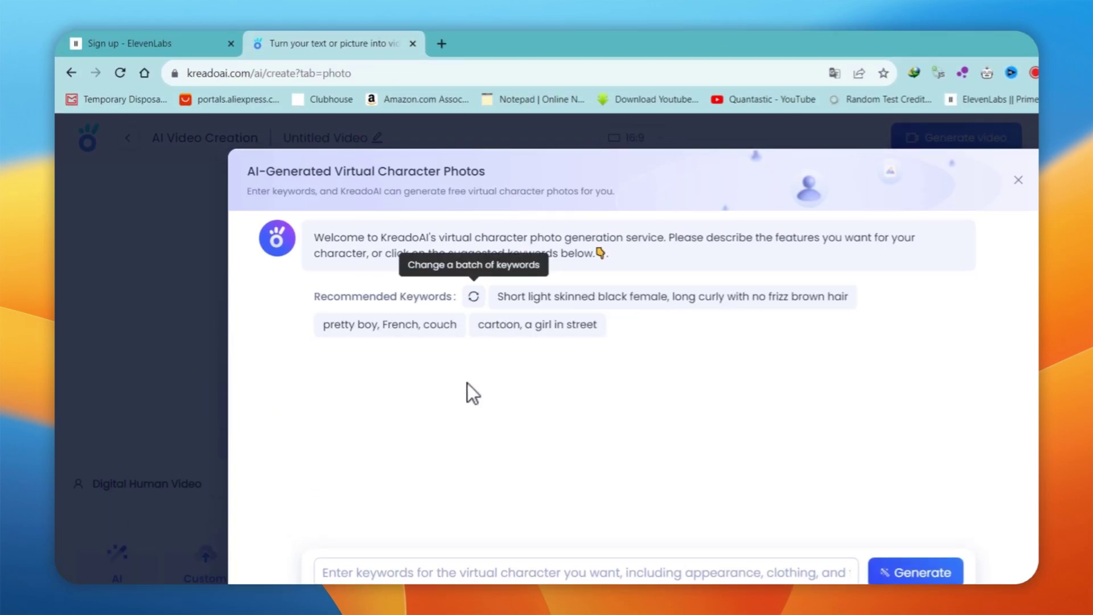
{"action": "right_click", "coordinate": [576, 568]}
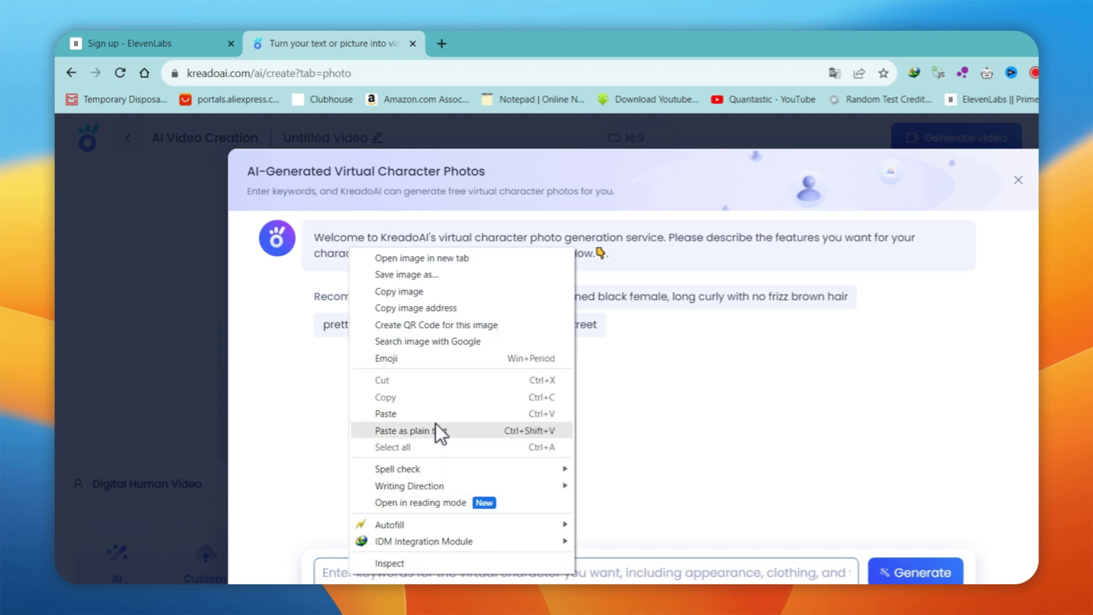
{"action": "left_click", "coordinate": [436, 424]}
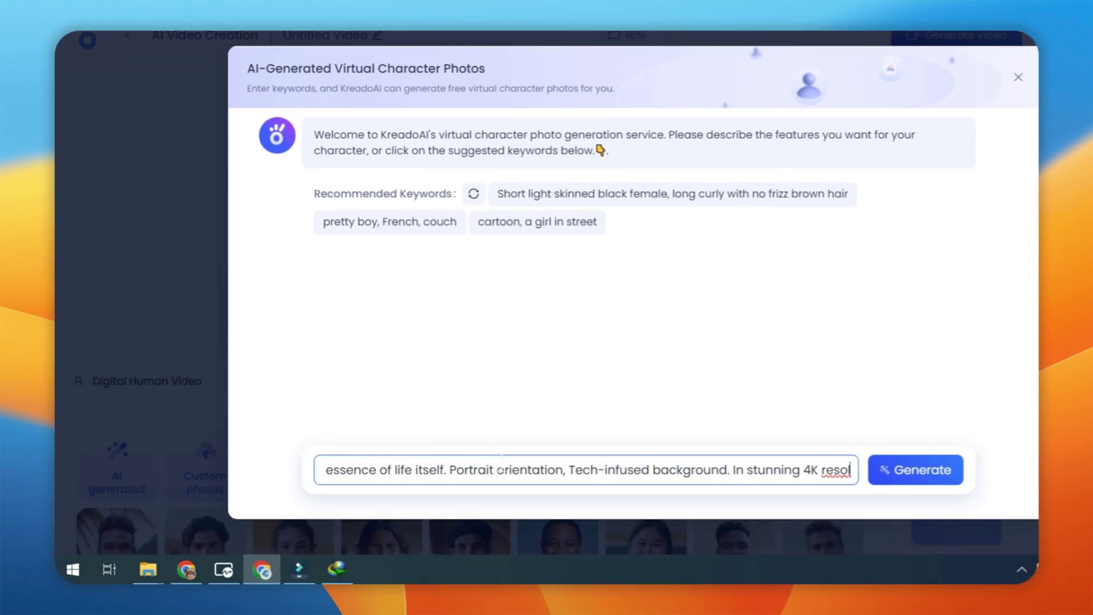
{"action": "left_click", "coordinate": [496, 469]}
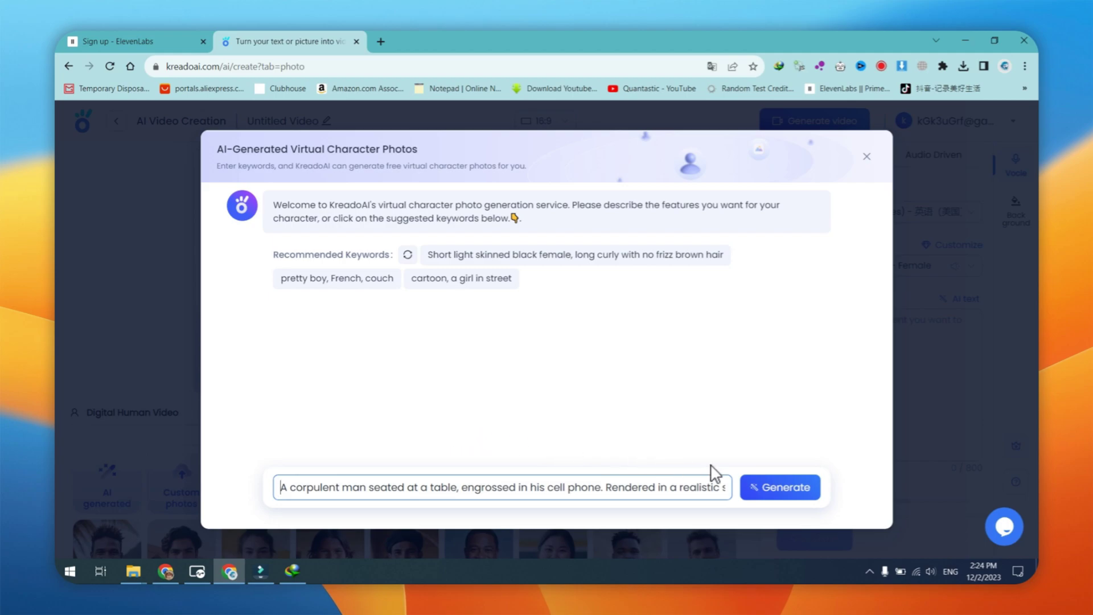
{"action": "left_click", "coordinate": [781, 485]}
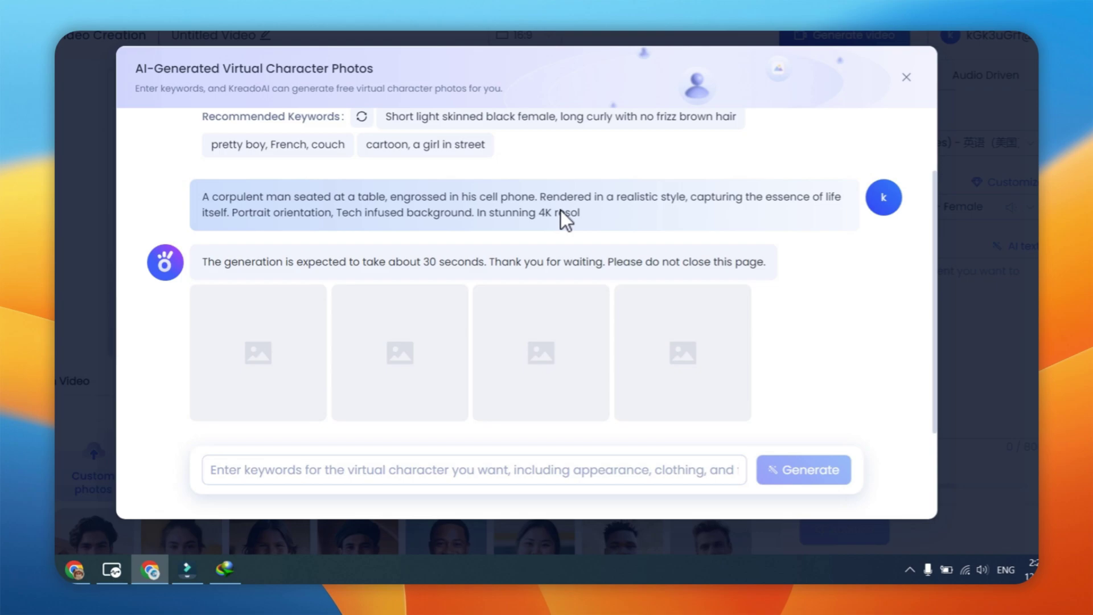
{"action": "left_click_drag", "start_coordinate": [561, 210], "coordinate": [202, 196]}
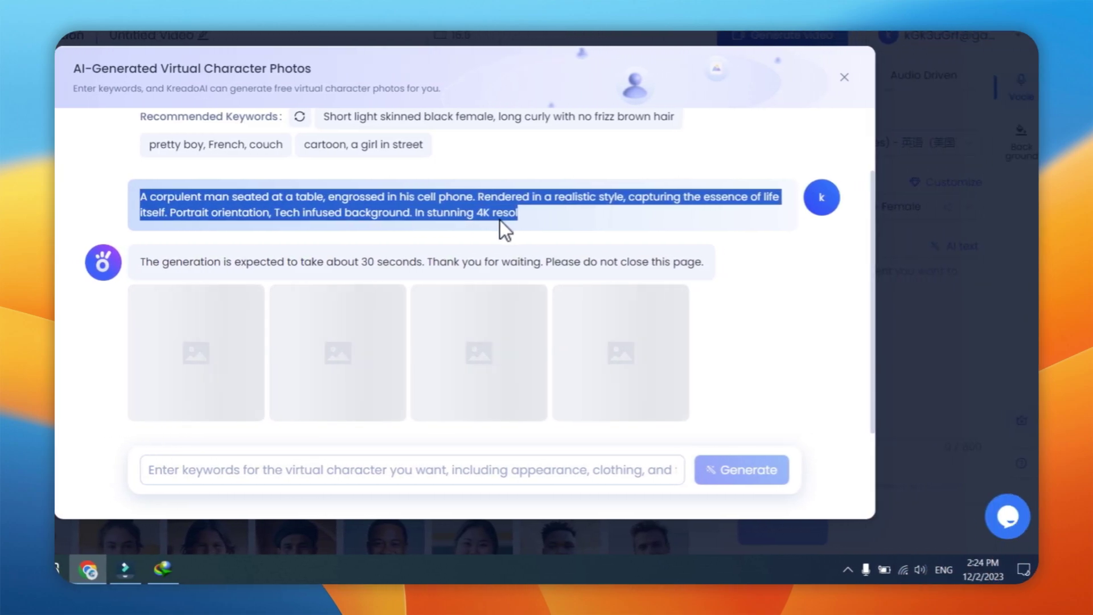
{"action": "left_click", "coordinate": [499, 219]}
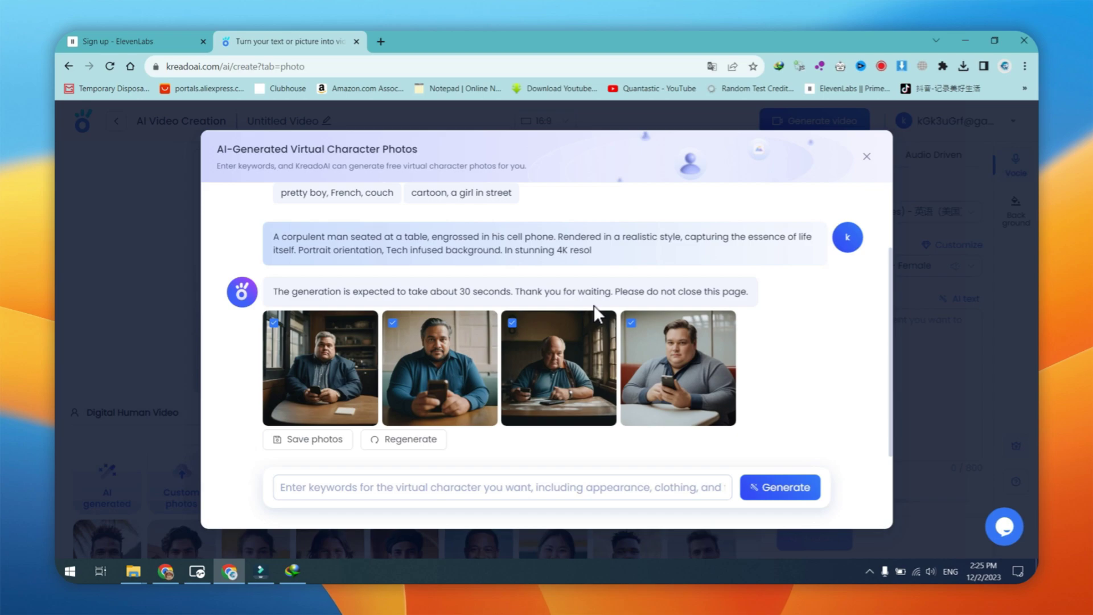
Regenerate the batch and save only the first portrait to the Talking Photo library
{"action": "left_click", "coordinate": [428, 444]}
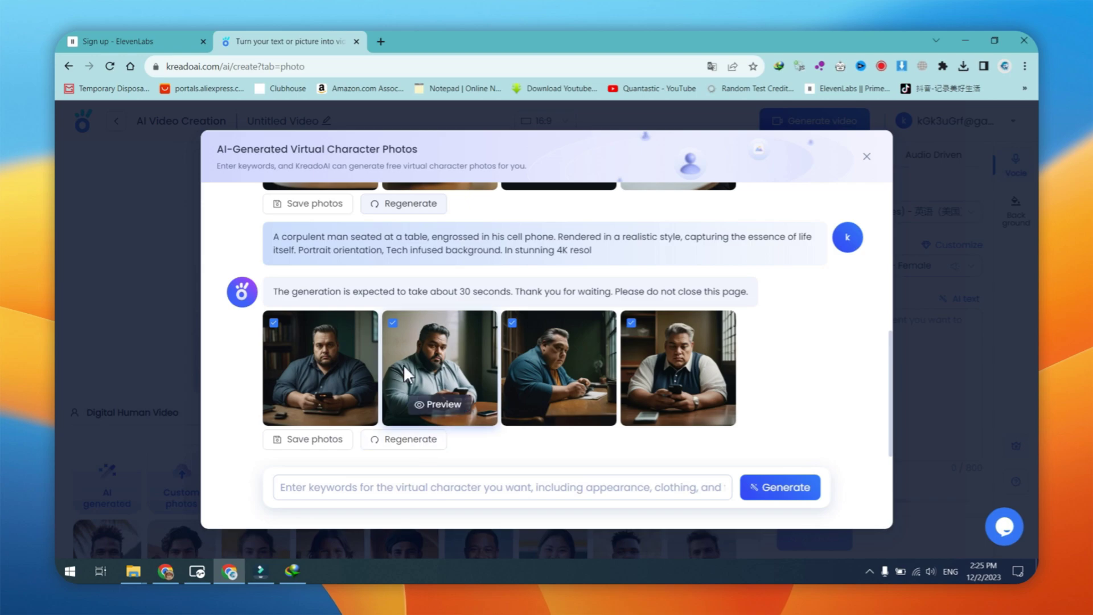
{"action": "left_click", "coordinate": [392, 323]}
{"action": "left_click", "coordinate": [512, 323]}
{"action": "left_click", "coordinate": [631, 322]}
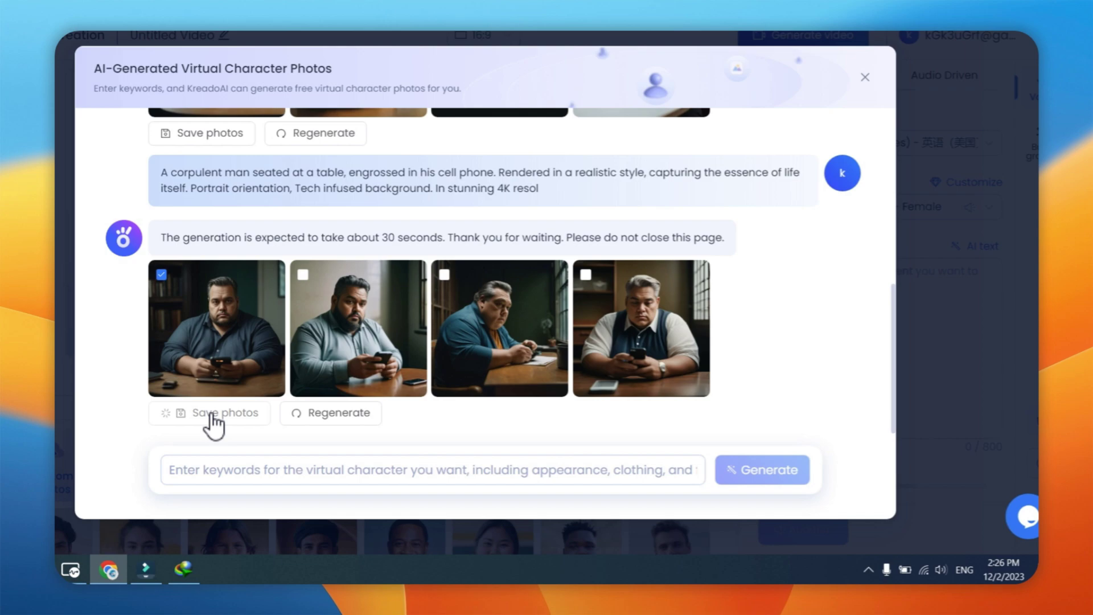
{"action": "left_click", "coordinate": [213, 414]}
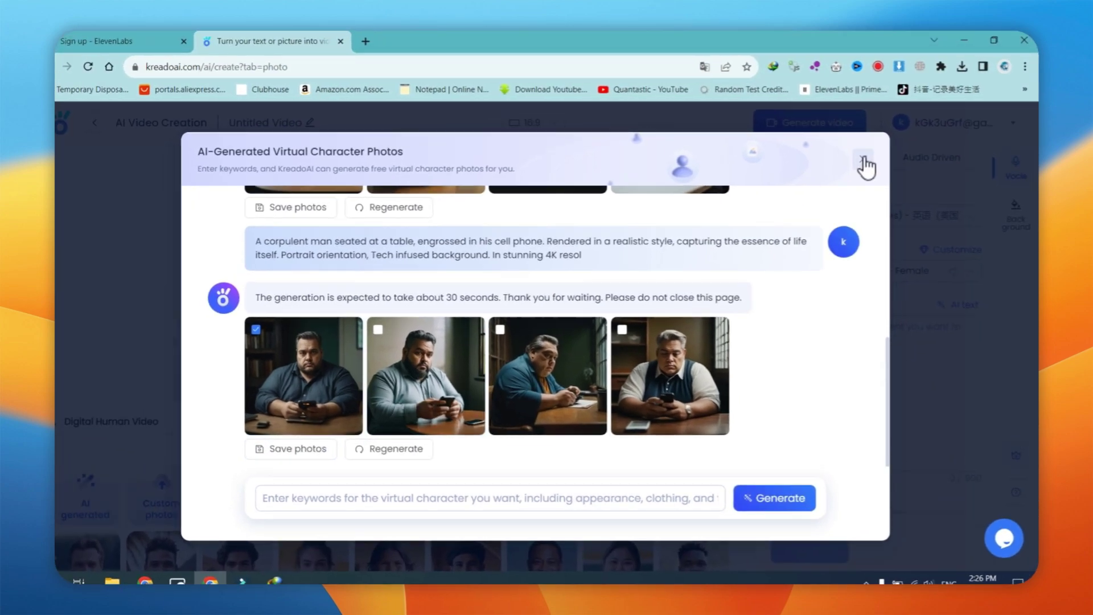
{"action": "left_click", "coordinate": [866, 160]}
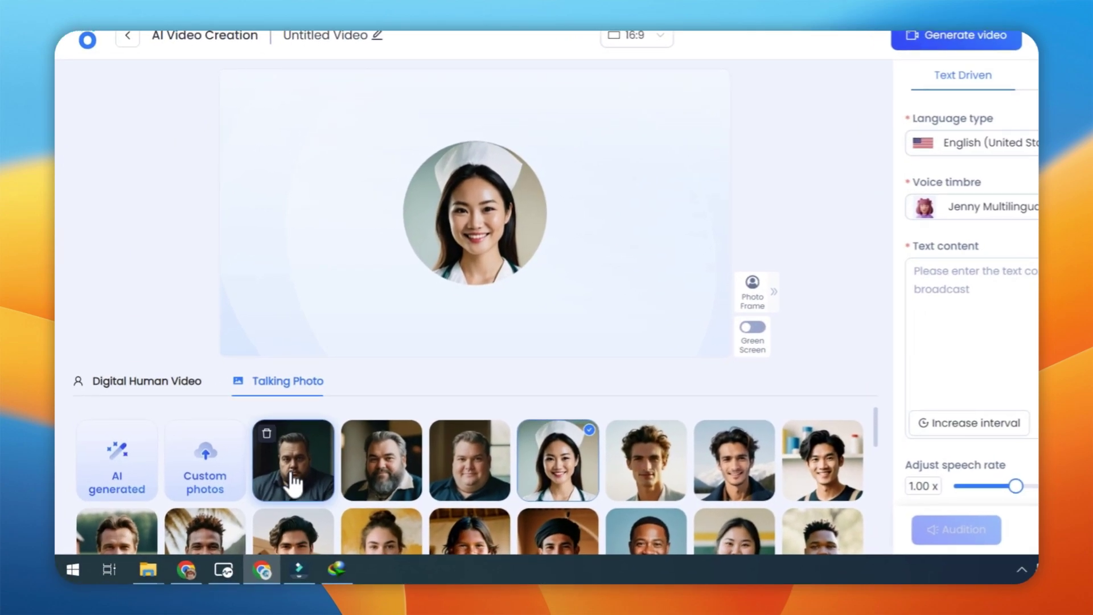
Make the heavy man the talking photo, frameless, on a green screen background
{"action": "left_click", "coordinate": [295, 465]}
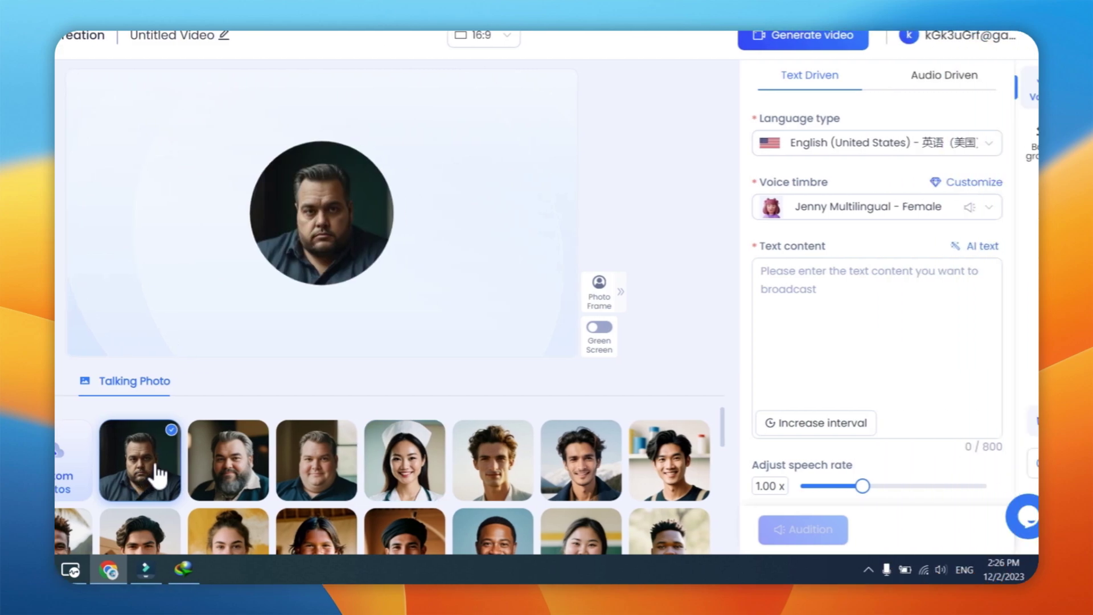
{"action": "left_click", "coordinate": [569, 373]}
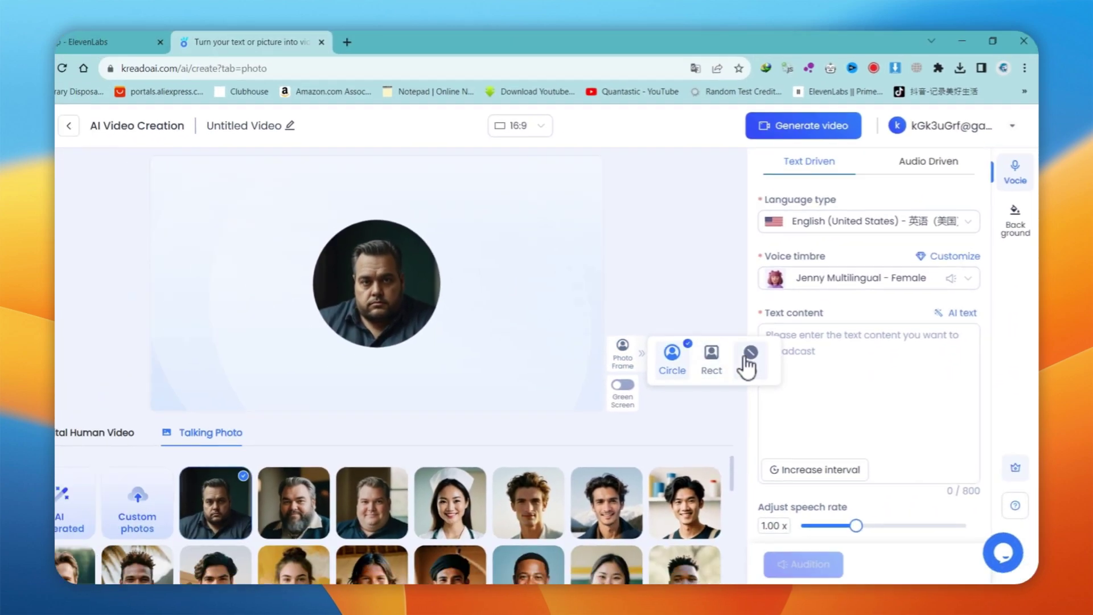
{"action": "left_click", "coordinate": [714, 376]}
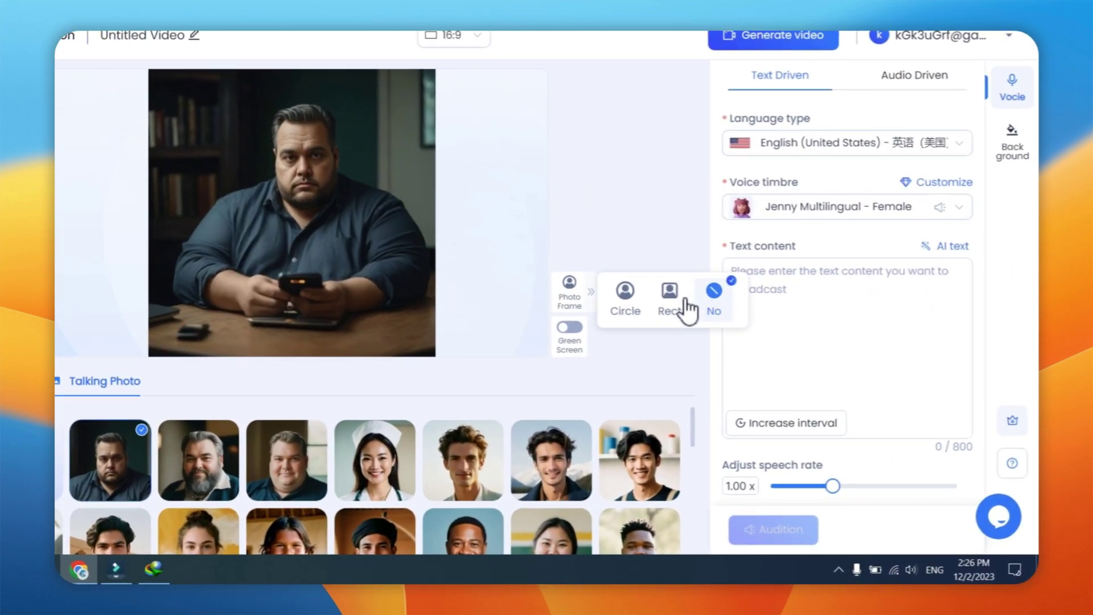
{"action": "left_click", "coordinate": [674, 299]}
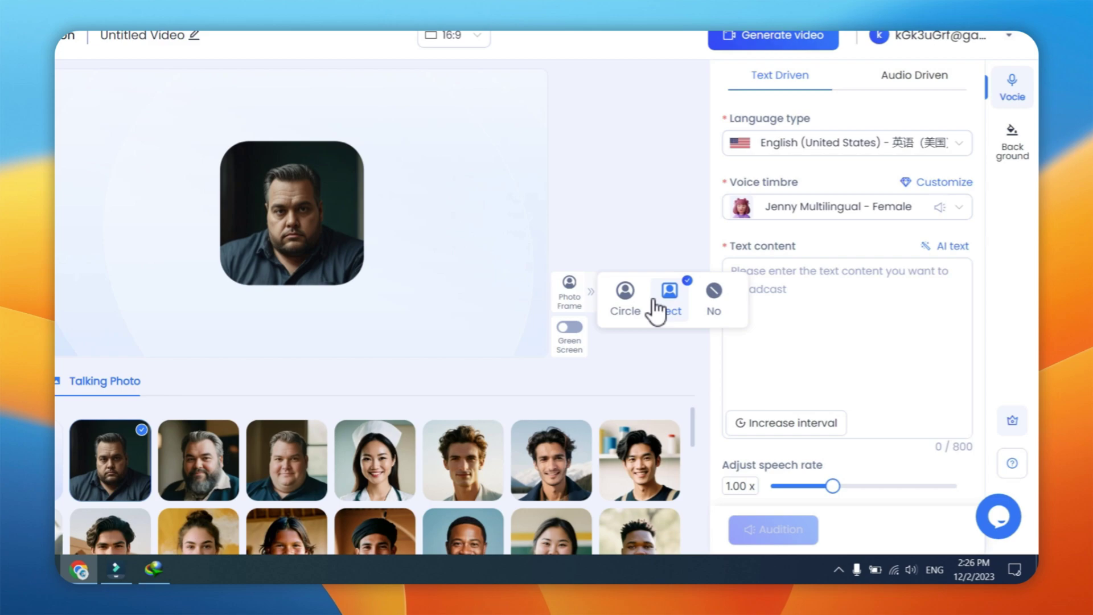
{"action": "left_click", "coordinate": [631, 299]}
{"action": "left_click", "coordinate": [718, 294]}
{"action": "left_click", "coordinate": [570, 329]}
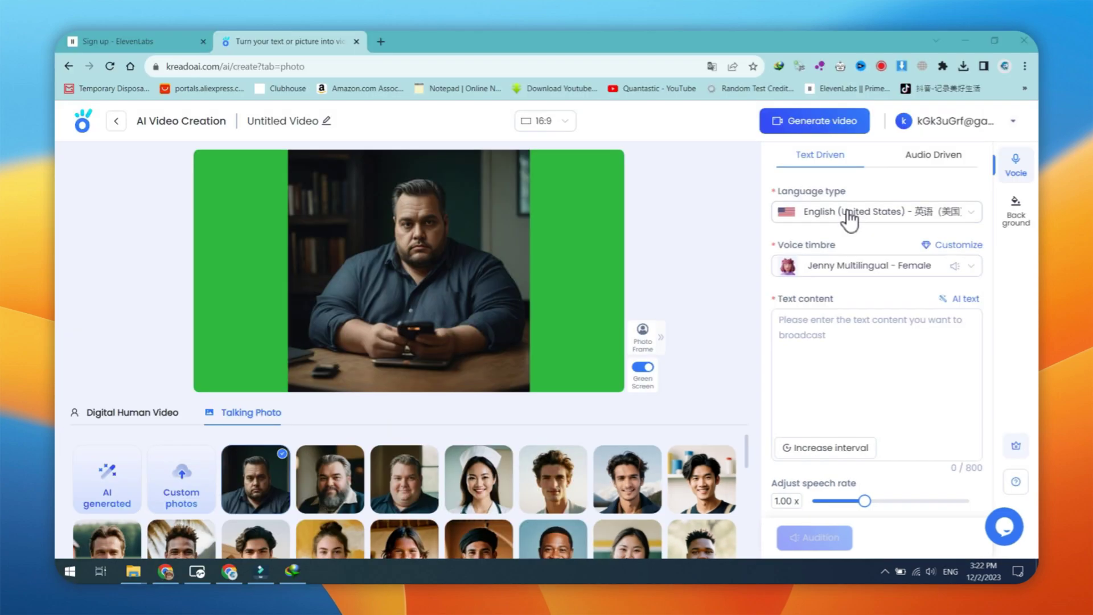
Keep English narration and choose the Steffan - Male voice after previewing Jenny
{"action": "left_click", "coordinate": [844, 214]}
{"action": "scroll", "coordinate": [839, 297], "scroll_direction": "down", "scroll_amount": 3}
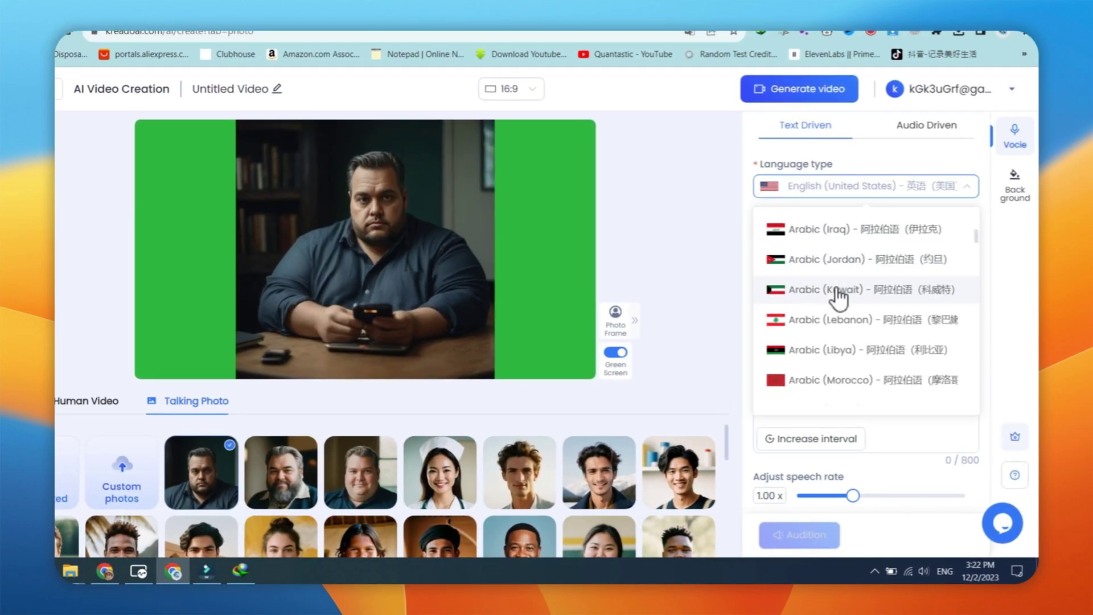
{"action": "scroll", "coordinate": [839, 297], "scroll_direction": "down", "scroll_amount": 3}
{"action": "scroll", "coordinate": [839, 297], "scroll_direction": "up", "scroll_amount": 3}
{"action": "left_click", "coordinate": [712, 227]}
{"action": "left_click", "coordinate": [864, 244]}
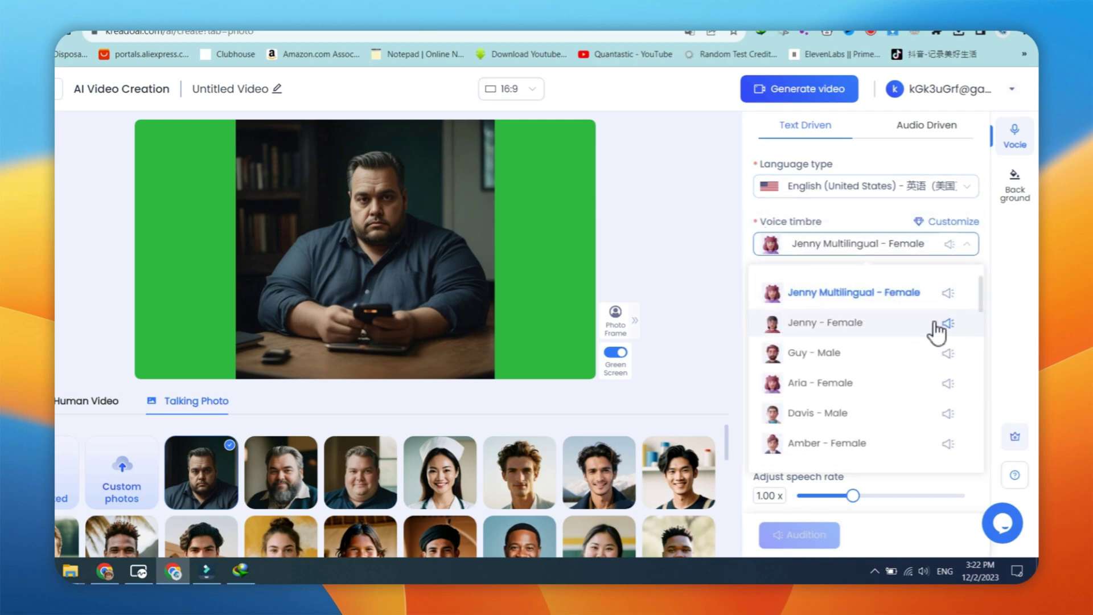
{"action": "left_click", "coordinate": [946, 324]}
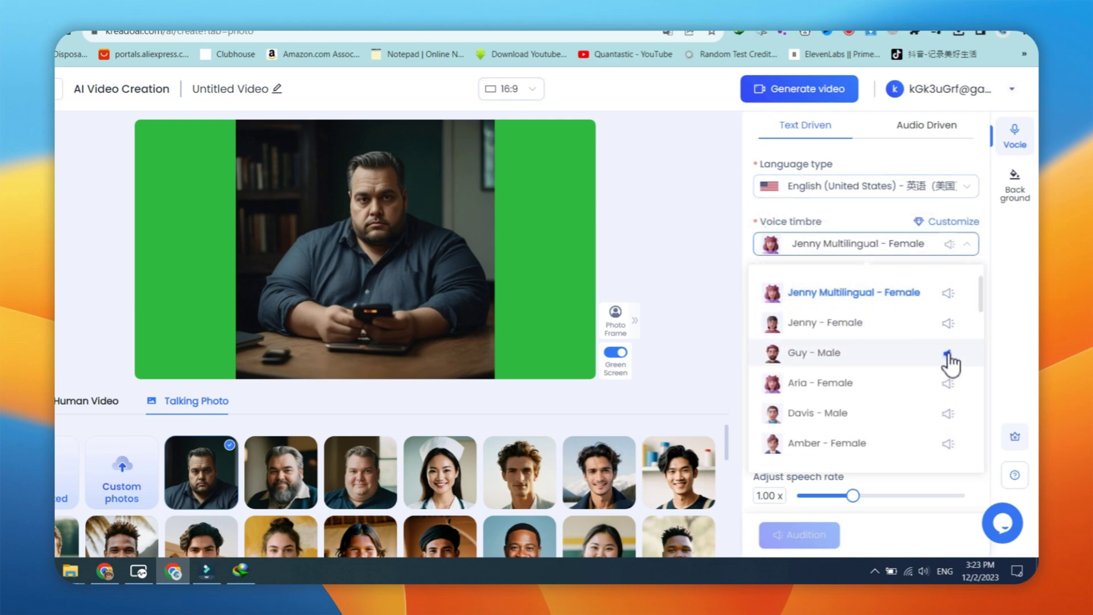
{"action": "scroll", "coordinate": [951, 362], "scroll_direction": "down", "scroll_amount": 3}
{"action": "left_click", "coordinate": [854, 342]}
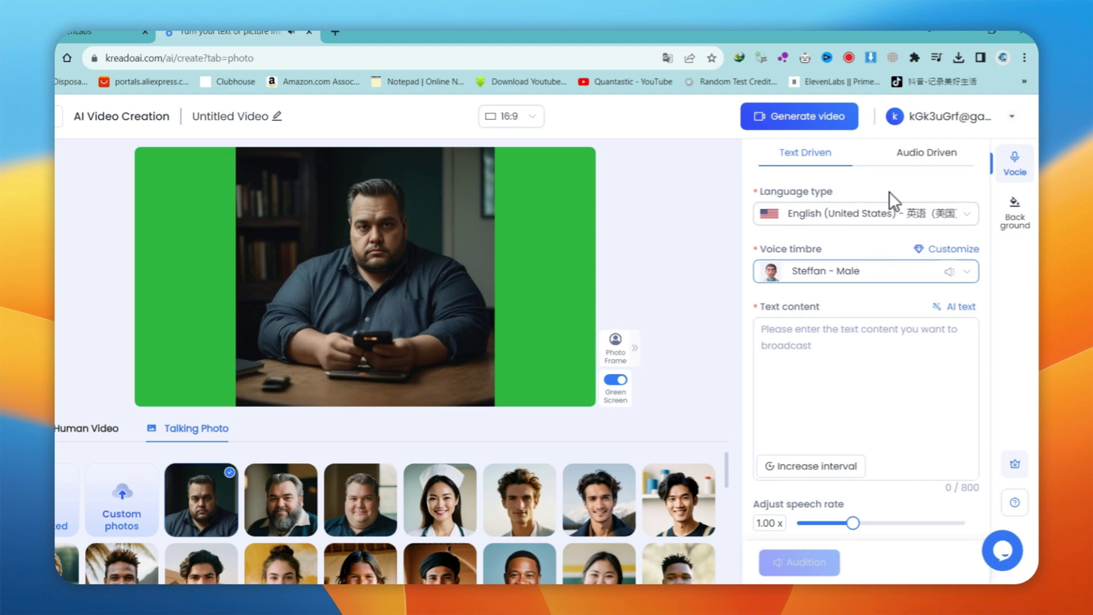
Try Audio Driven upload, cancel it, and return to Text Driven narration
{"action": "left_click", "coordinate": [914, 158]}
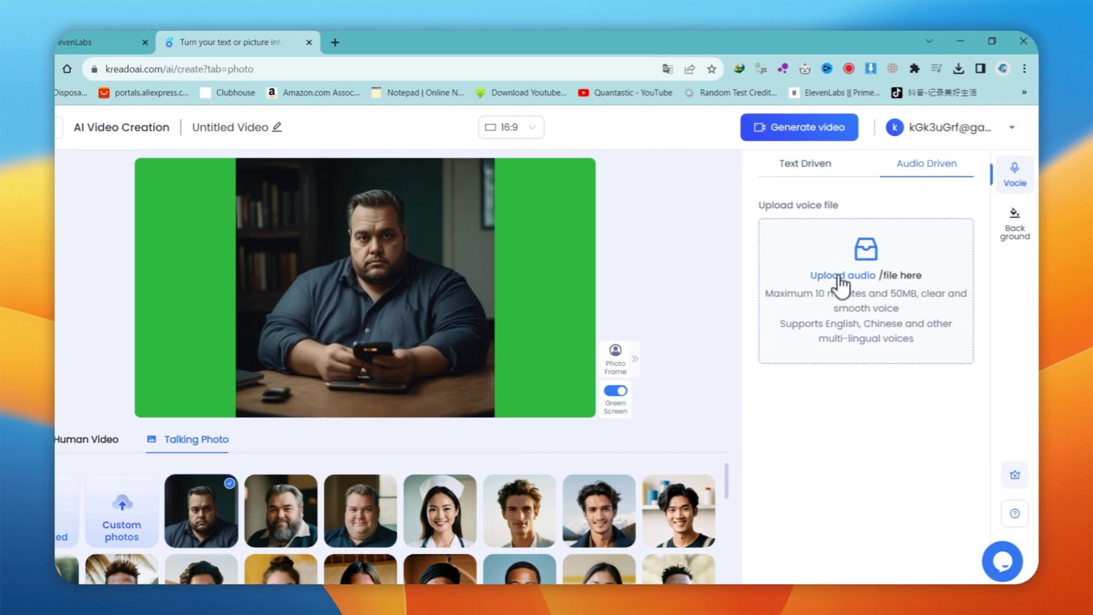
{"action": "left_click", "coordinate": [841, 275]}
{"action": "scroll", "coordinate": [314, 207], "scroll_direction": "down", "scroll_amount": 3}
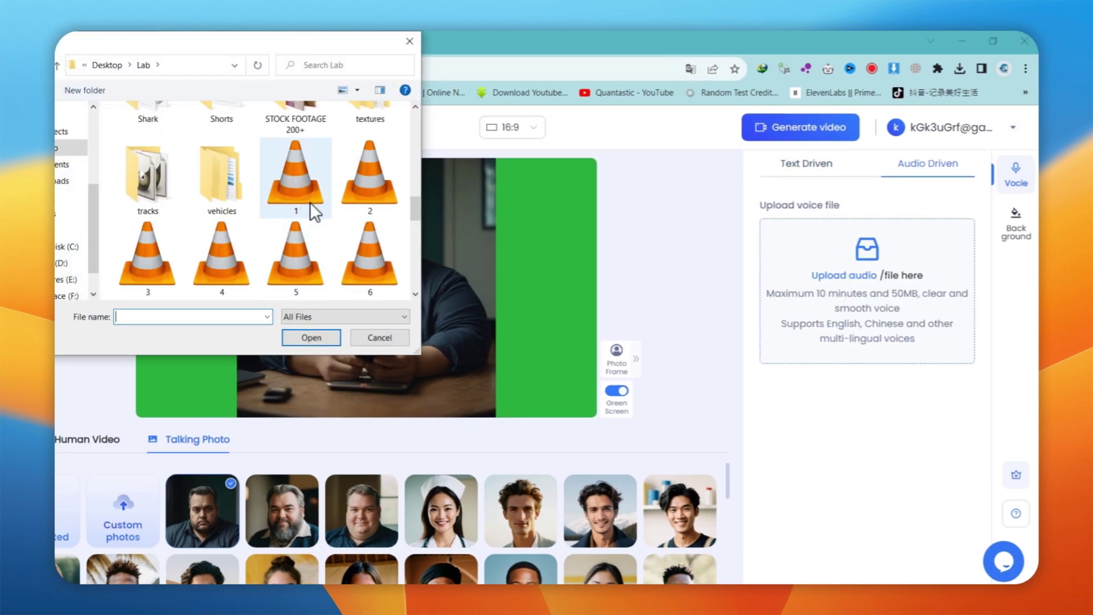
{"action": "left_click", "coordinate": [379, 337]}
{"action": "left_click", "coordinate": [806, 163]}
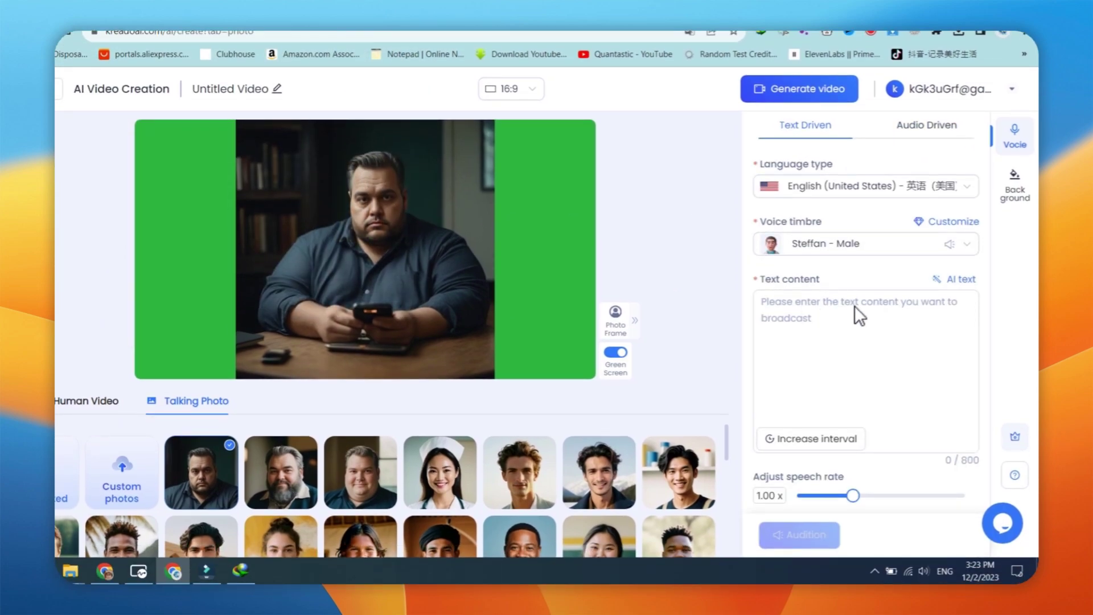
Fill the script with the first AI-written paragraph about talking photos
{"action": "left_click", "coordinate": [855, 342]}
{"action": "left_click", "coordinate": [952, 279]}
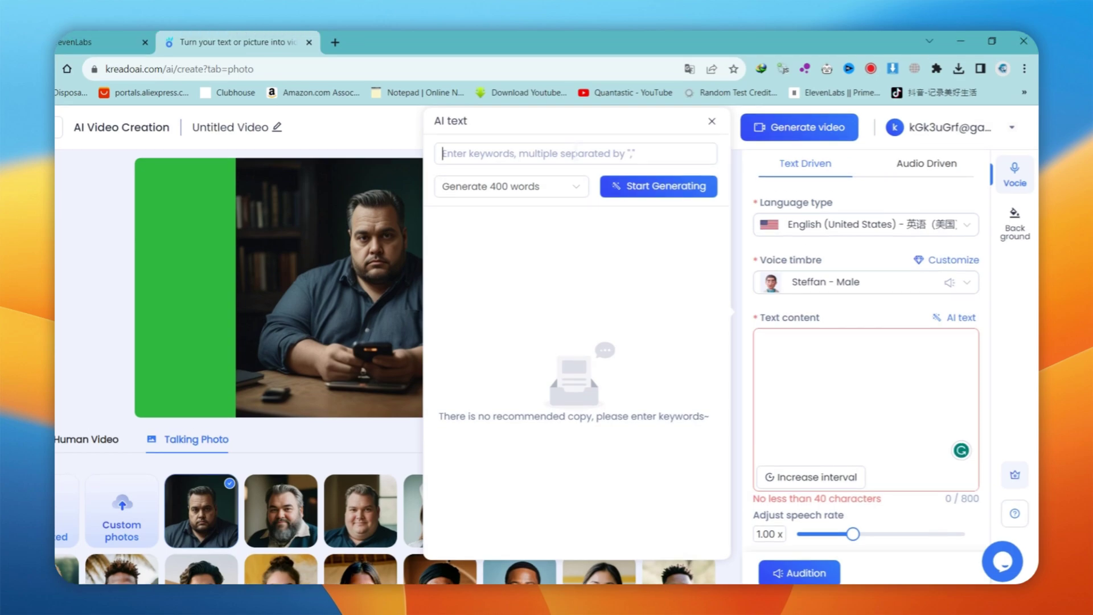
{"action": "type", "text": "video how to create talking photo"}
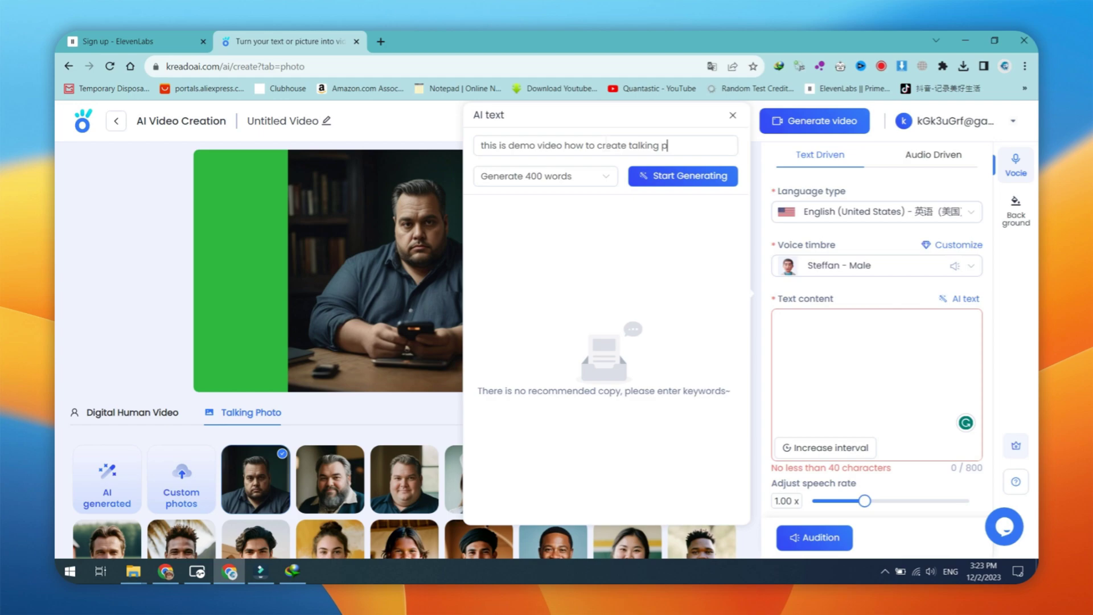
{"action": "left_click", "coordinate": [682, 176]}
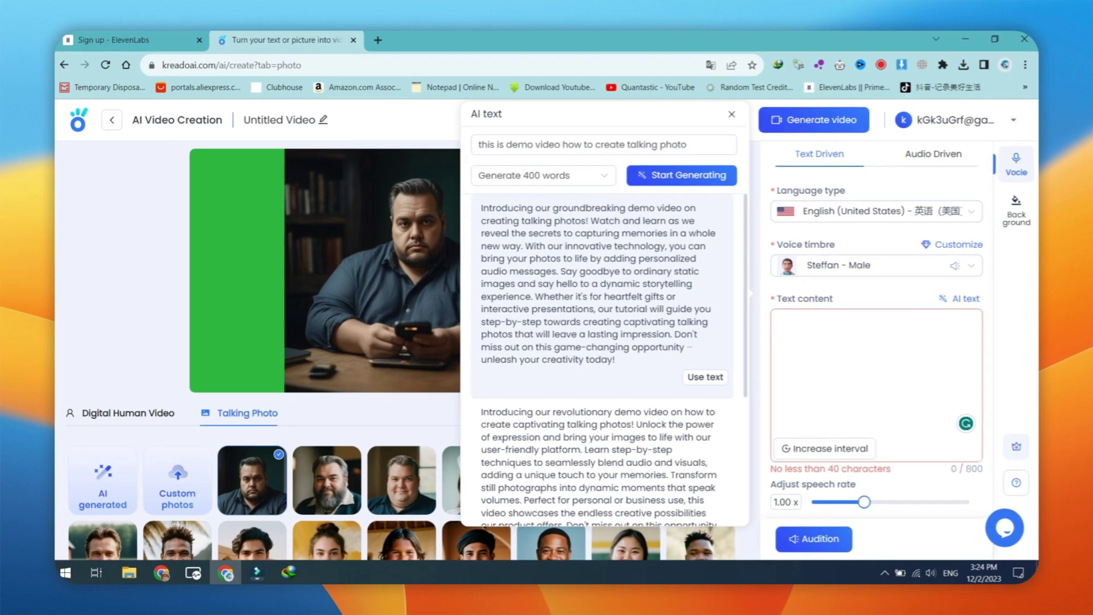
{"action": "left_click", "coordinate": [684, 376]}
{"action": "left_click", "coordinate": [715, 102]}
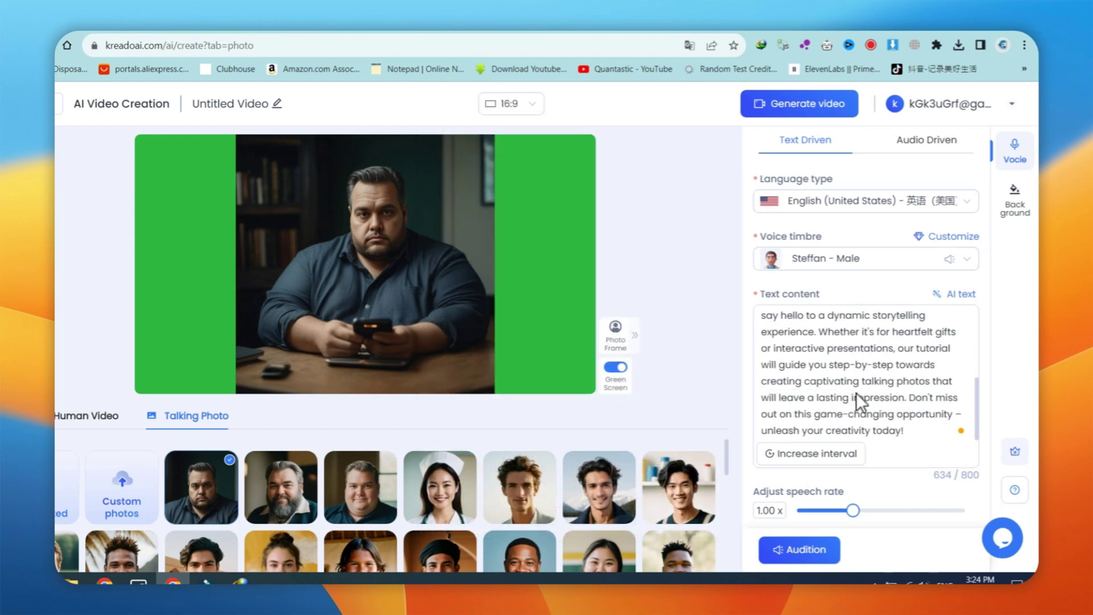
{"action": "scroll", "coordinate": [856, 392], "scroll_direction": "down", "scroll_amount": 3}
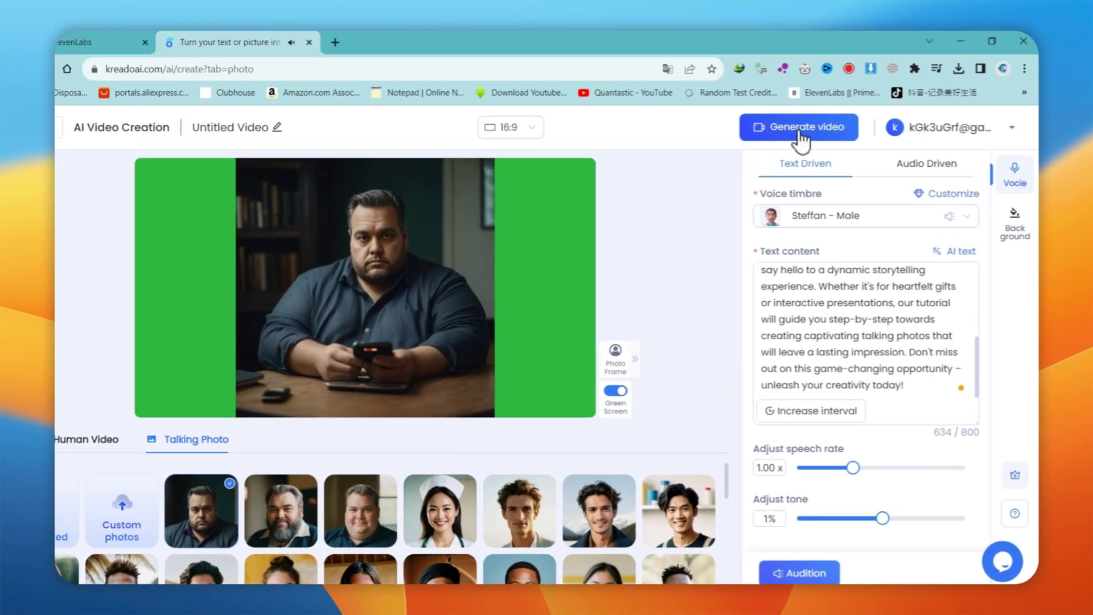
Submit the heavy man's video for generation and dismiss the notice to keep creating
{"action": "left_click", "coordinate": [801, 128]}
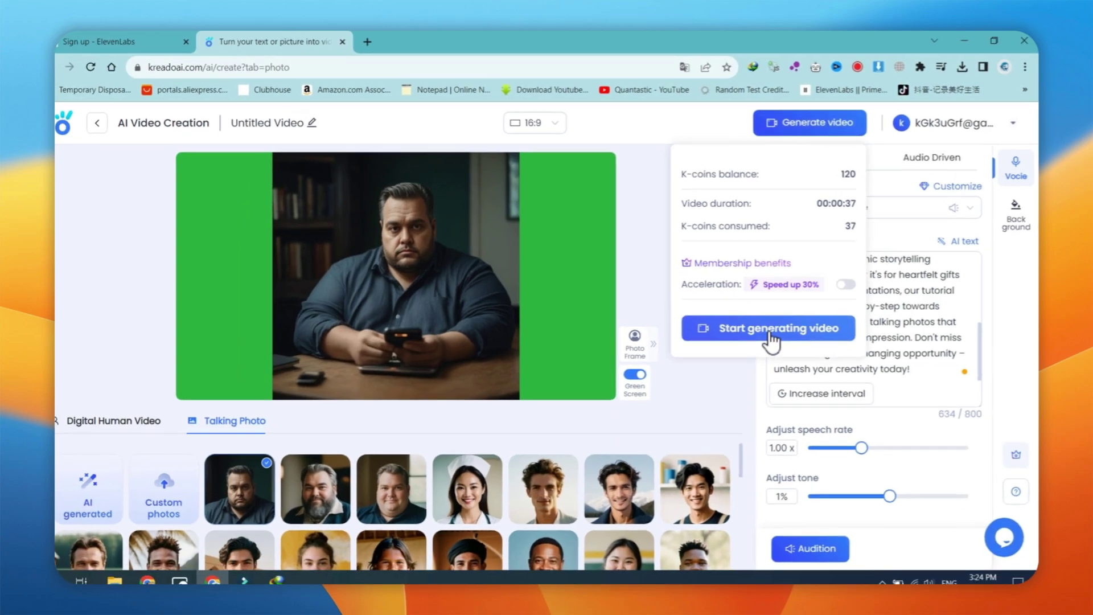
{"action": "left_click", "coordinate": [755, 342]}
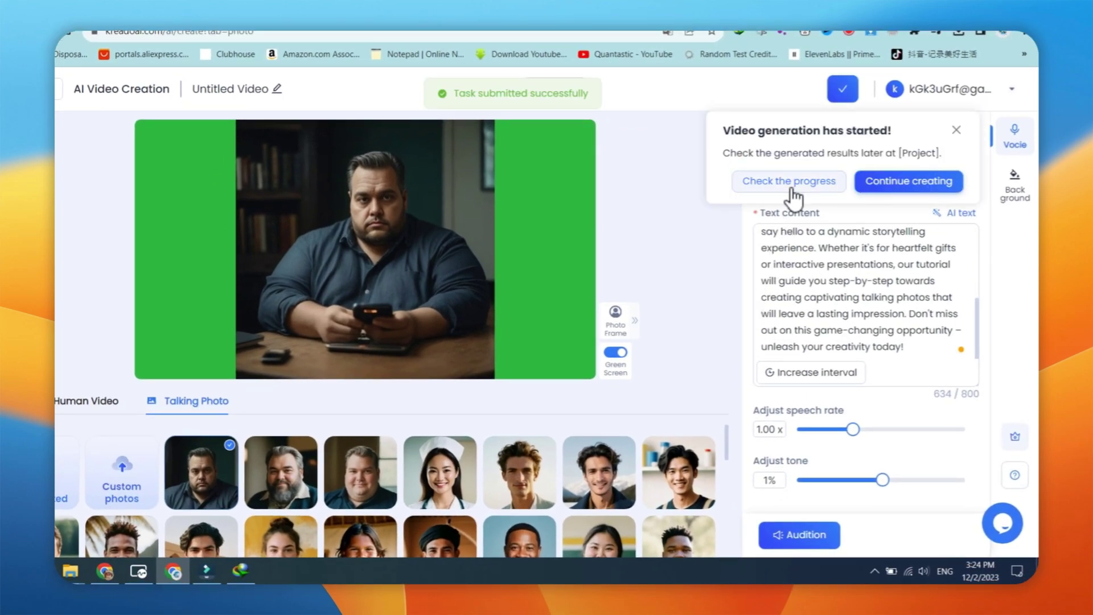
{"action": "left_click", "coordinate": [789, 181]}
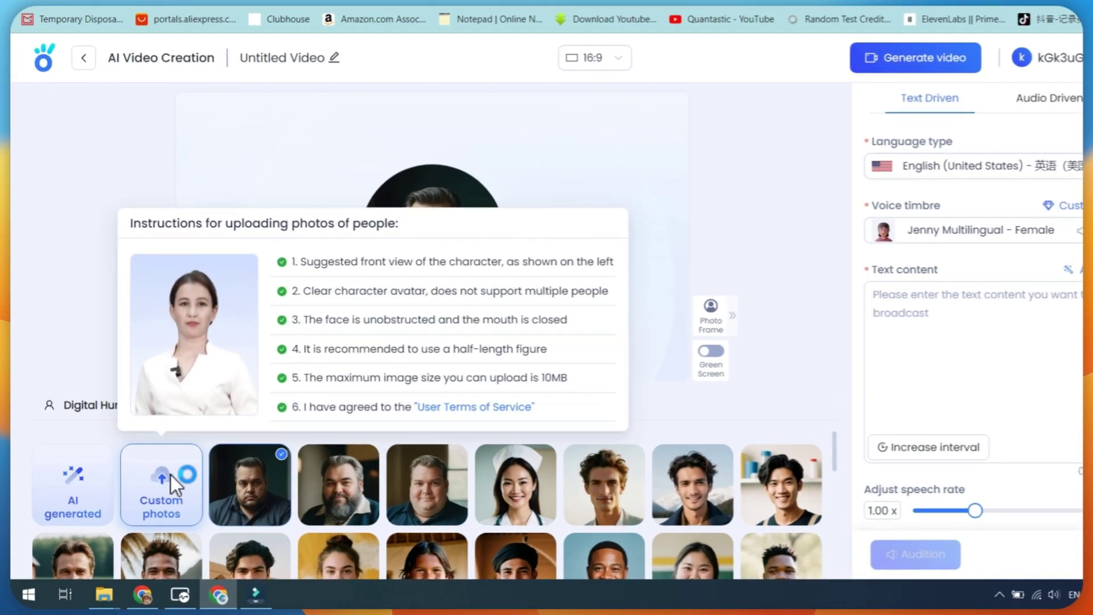
Upload the kimono man photo and make it the frameless talking photo
{"action": "left_click", "coordinate": [172, 475]}
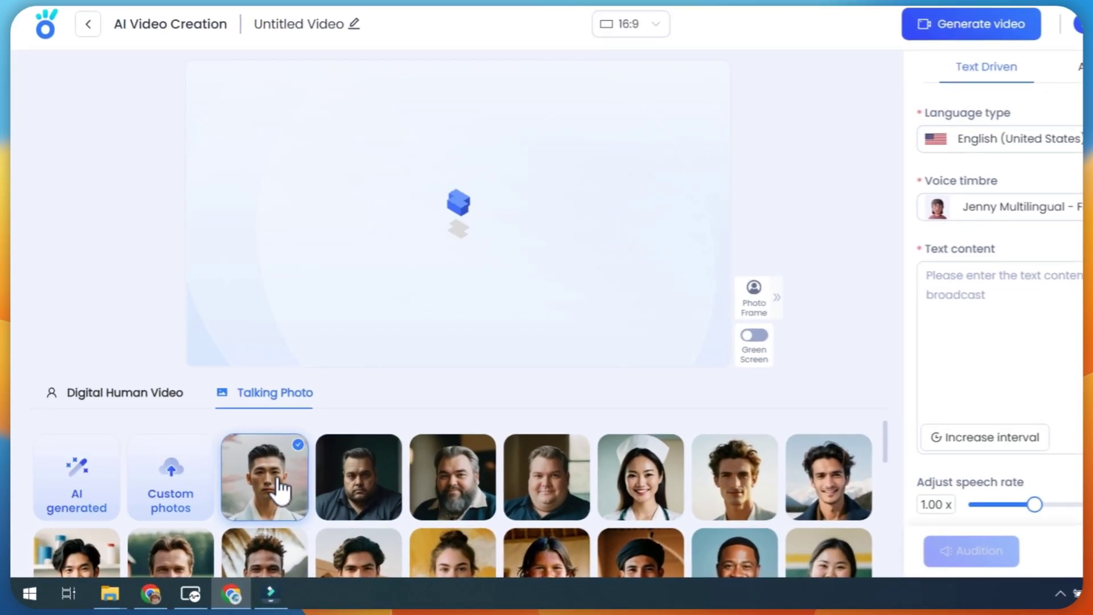
{"action": "left_click", "coordinate": [242, 501]}
{"action": "left_click", "coordinate": [753, 298]}
{"action": "left_click", "coordinate": [908, 299]}
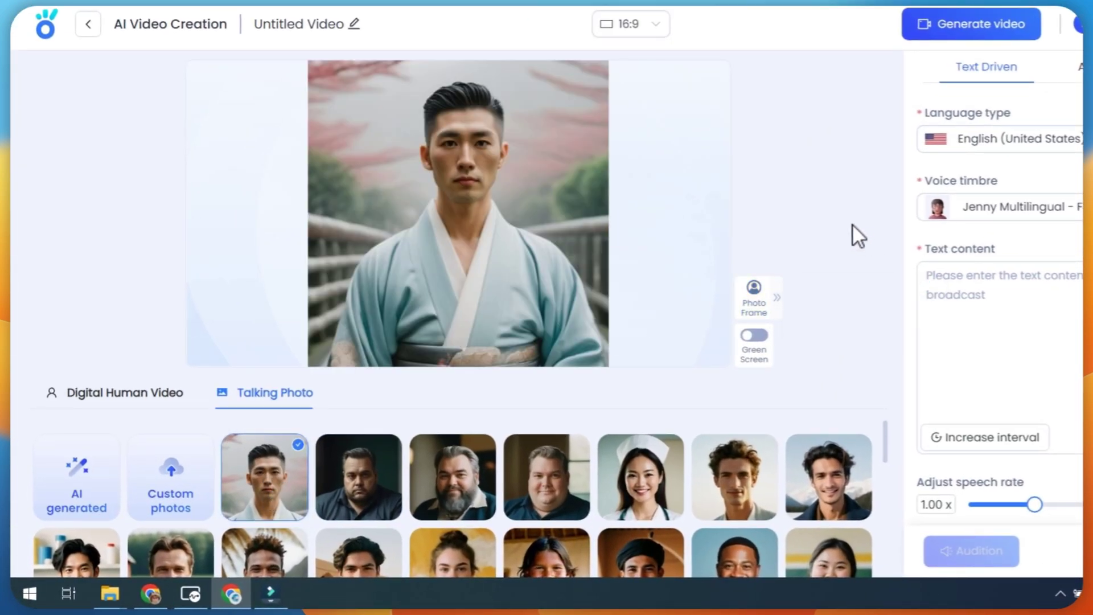
Choose Guy - Male as the voice for the kimono man
{"action": "left_click", "coordinate": [1025, 206]}
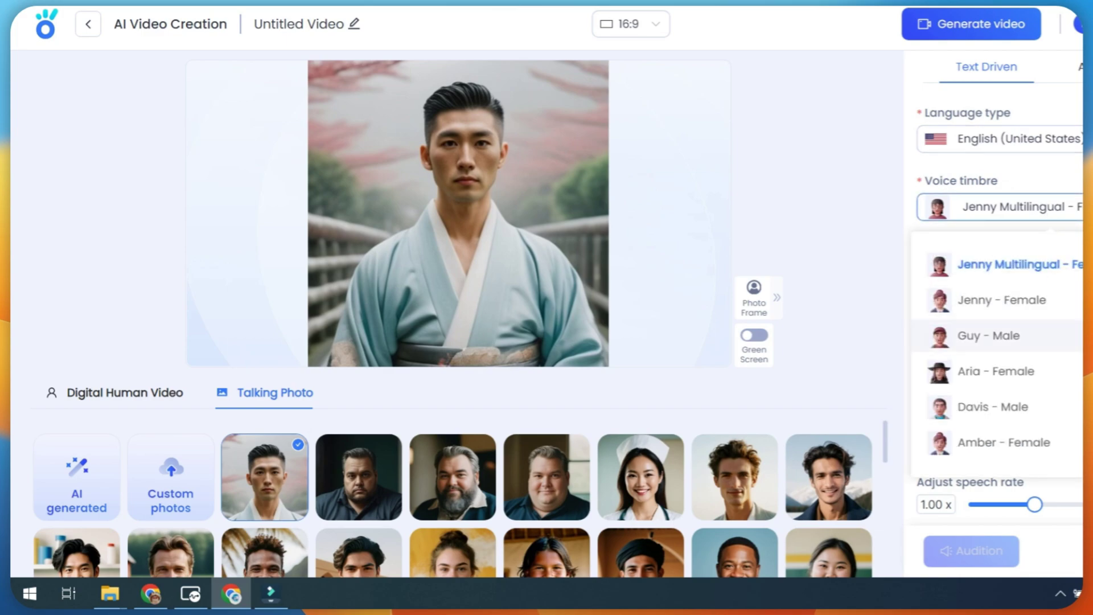
{"action": "left_click", "coordinate": [1015, 337]}
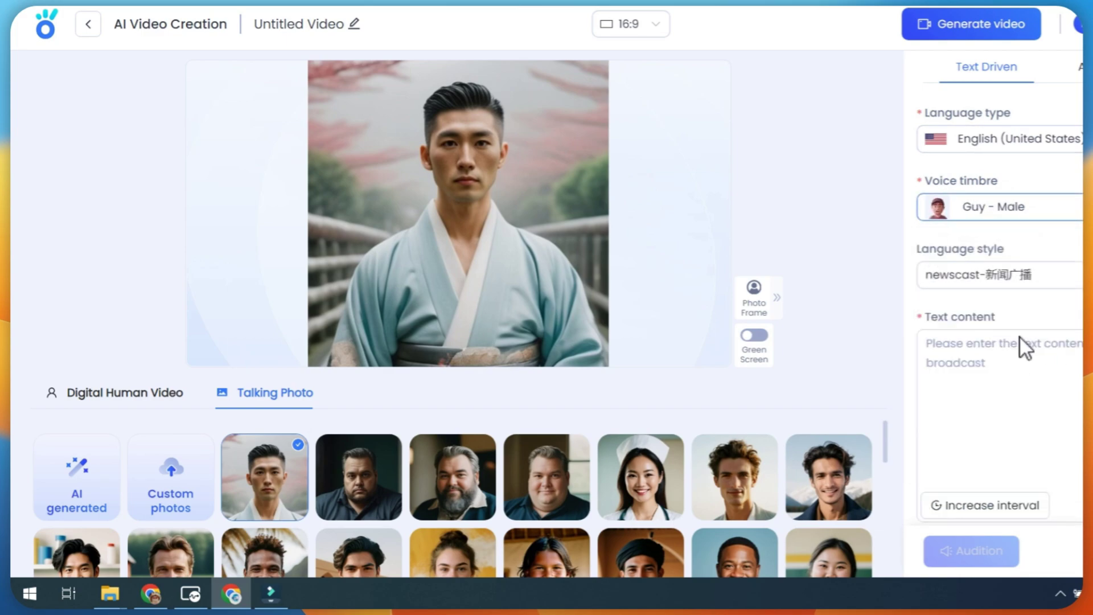
{"action": "left_click", "coordinate": [1081, 343]}
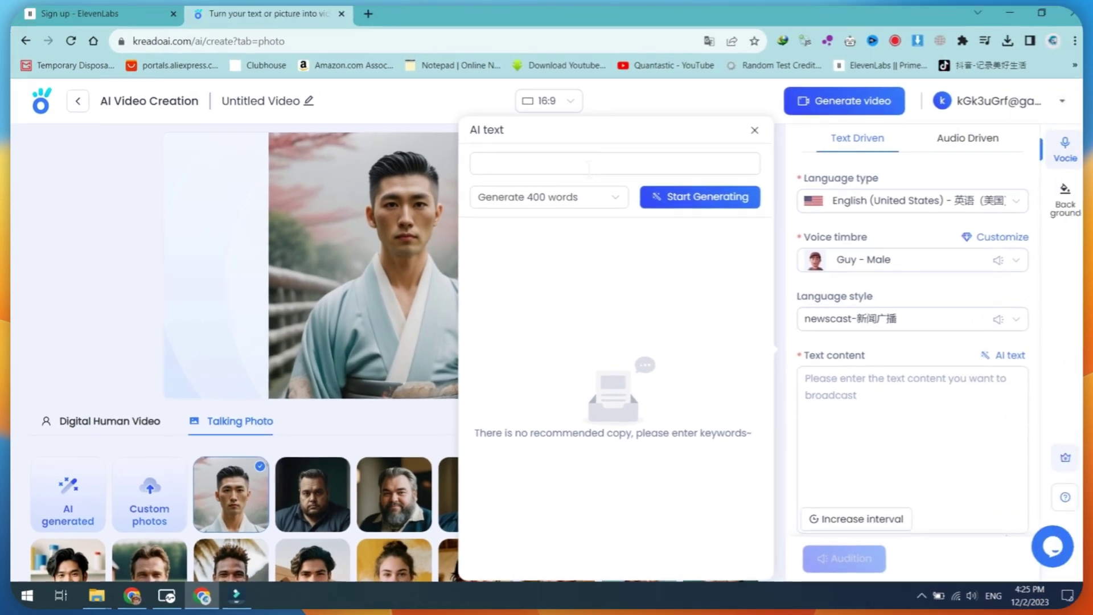
{"action": "type", "text": "i am createded using kreado ai"}
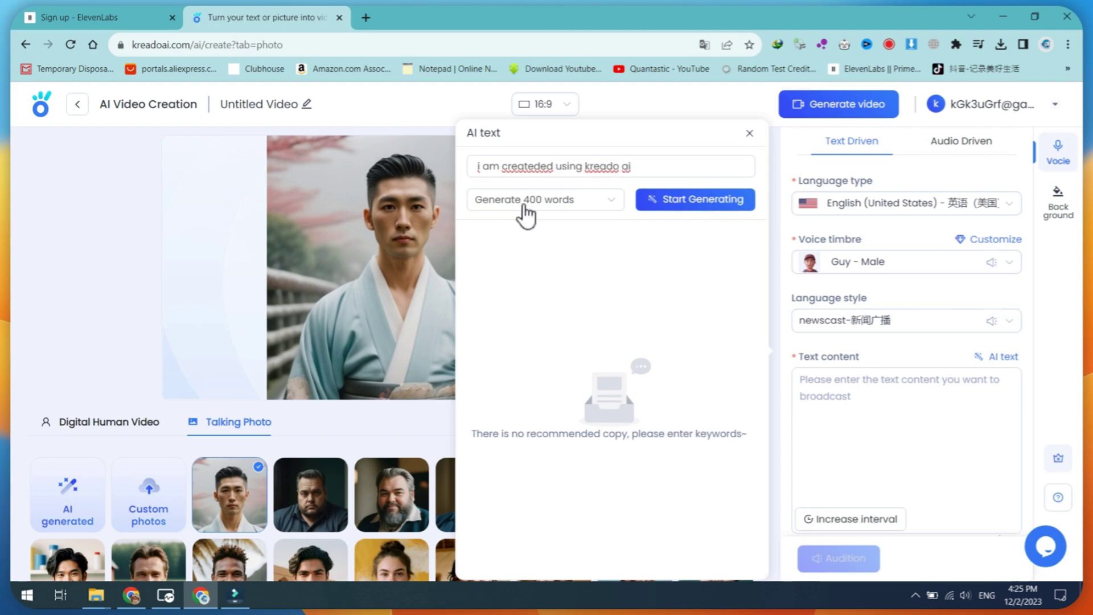
Correct the keyword to 'created' and use the first AI-written Kreado AI introduction as the script
{"action": "right_click", "coordinate": [527, 167]}
{"action": "left_click", "coordinate": [481, 171]}
{"action": "left_click", "coordinate": [666, 201]}
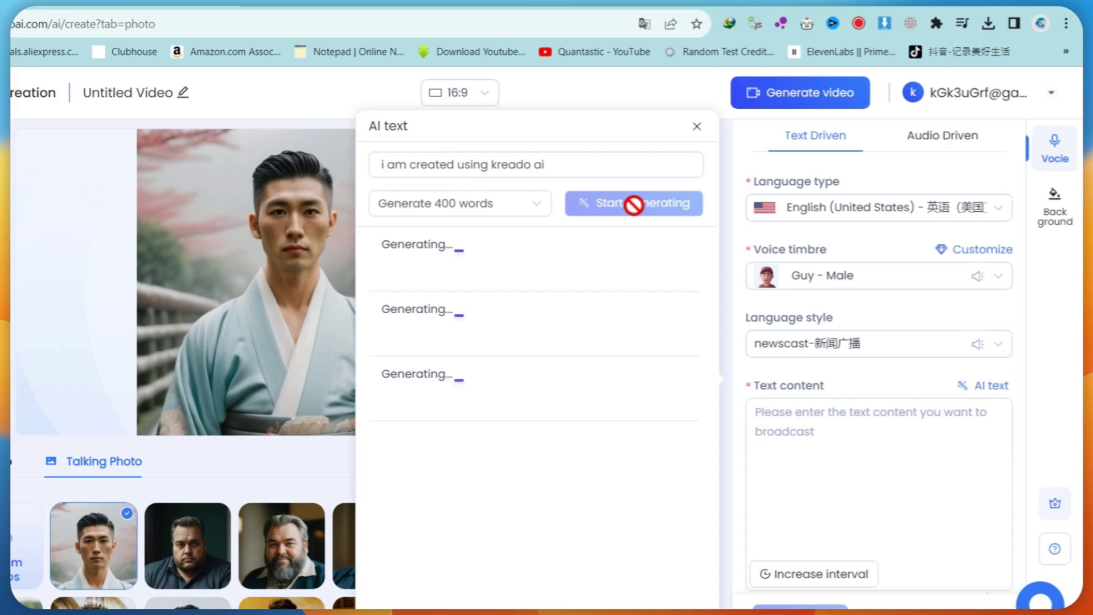
{"action": "left_click", "coordinate": [664, 393]}
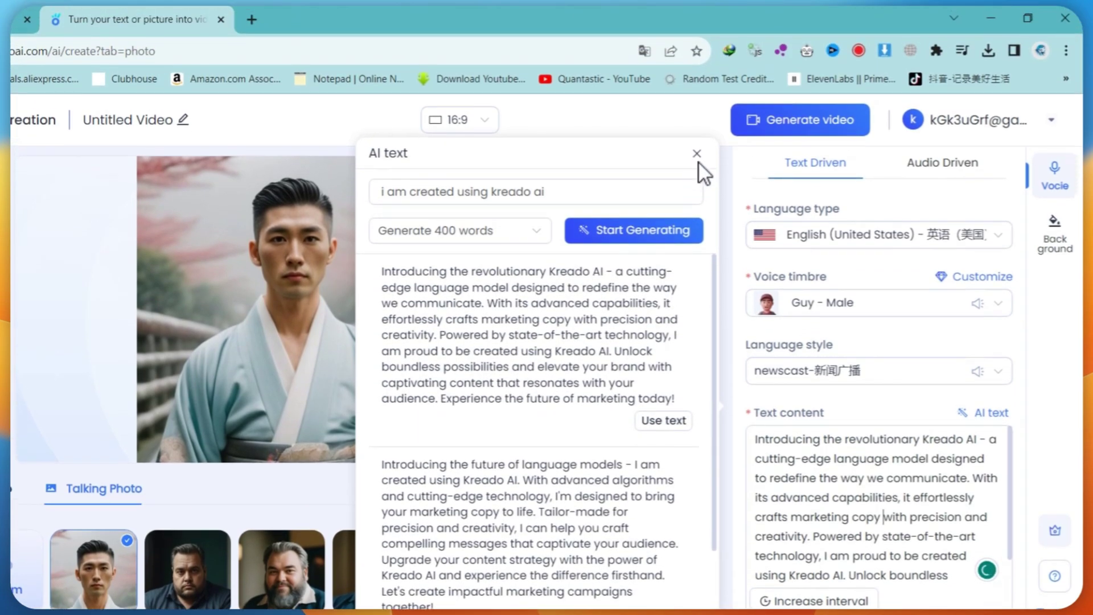
{"action": "left_click", "coordinate": [703, 151]}
Trim the script to end at 'advanced capabilities' and audition it
{"action": "left_click", "coordinate": [897, 445]}
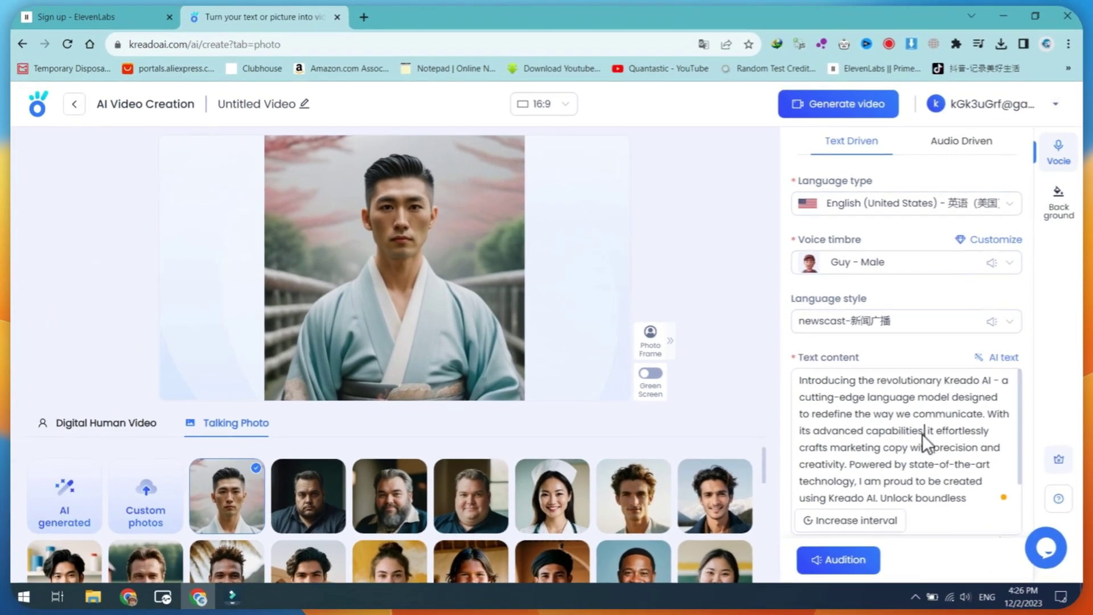
{"action": "mouse_move", "coordinate": [903, 422]}
{"action": "left_mouse_down"}
{"action": "mouse_move", "coordinate": [895, 462]}
{"action": "mouse_move", "coordinate": [966, 497]}
{"action": "left_mouse_up"}
{"action": "key", "text": "Delete"}
{"action": "mouse_move", "coordinate": [887, 405]}
{"action": "left_mouse_down"}
{"action": "mouse_move", "coordinate": [924, 458]}
{"action": "mouse_move", "coordinate": [993, 466]}
{"action": "left_mouse_up"}
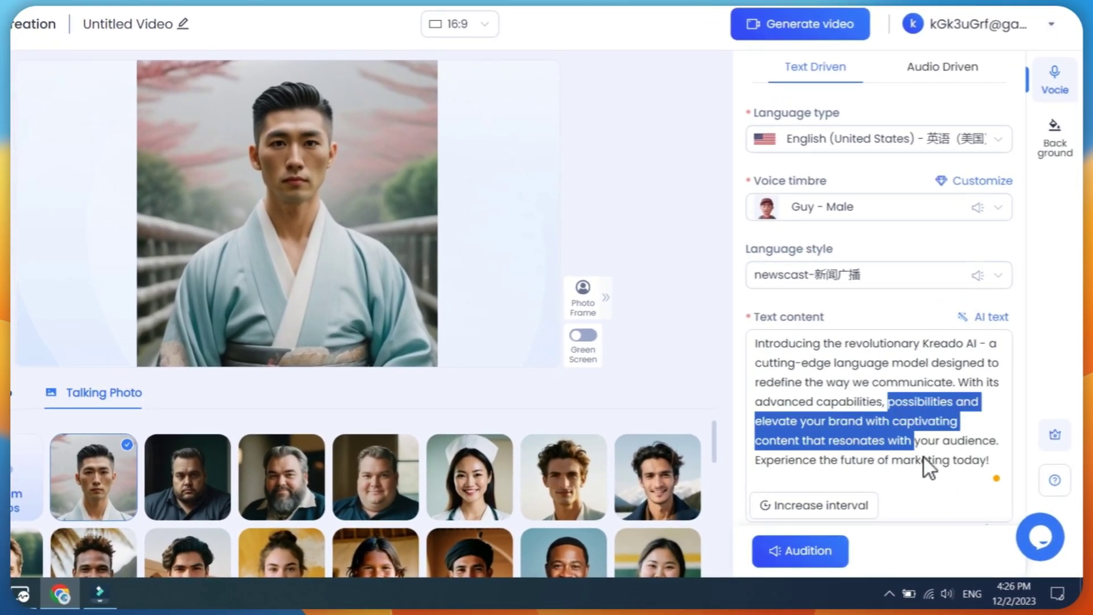
{"action": "key", "text": "Delete"}
{"action": "key", "text": "BackSpace"}
{"action": "left_click", "coordinate": [800, 550]}
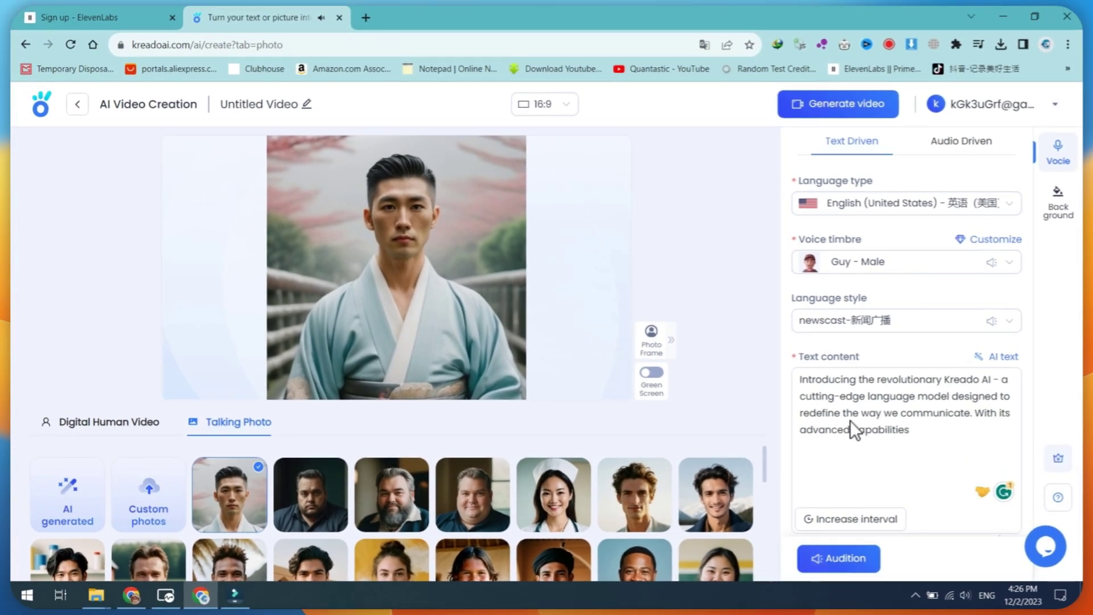
Switch the kimono man's voice to Davis - Male and audition the script
{"action": "left_click", "coordinate": [1000, 263]}
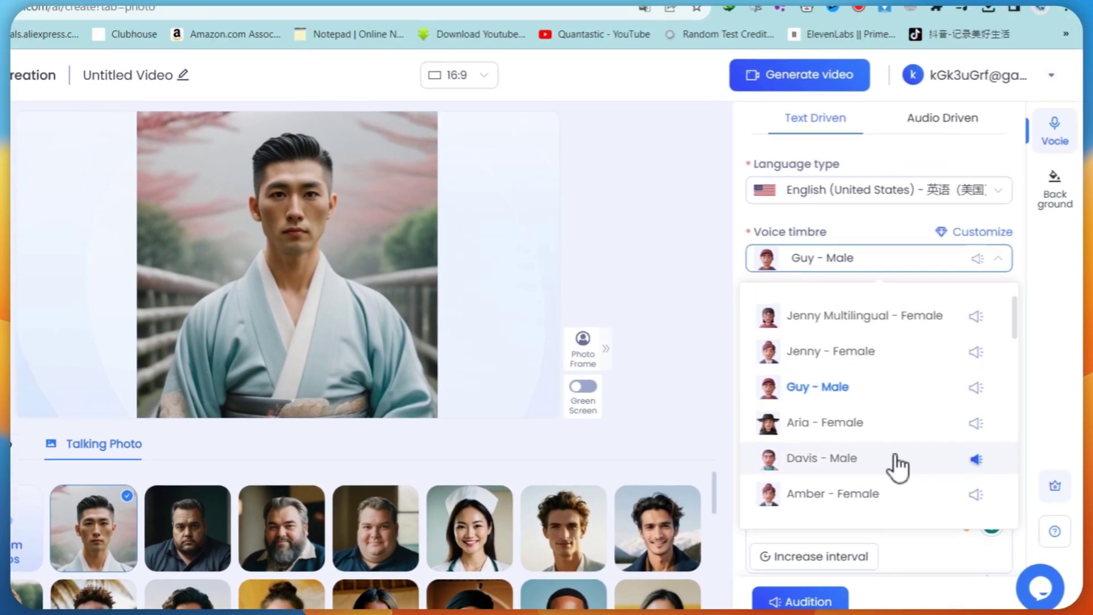
{"action": "left_click", "coordinate": [824, 408]}
{"action": "left_click", "coordinate": [803, 551]}
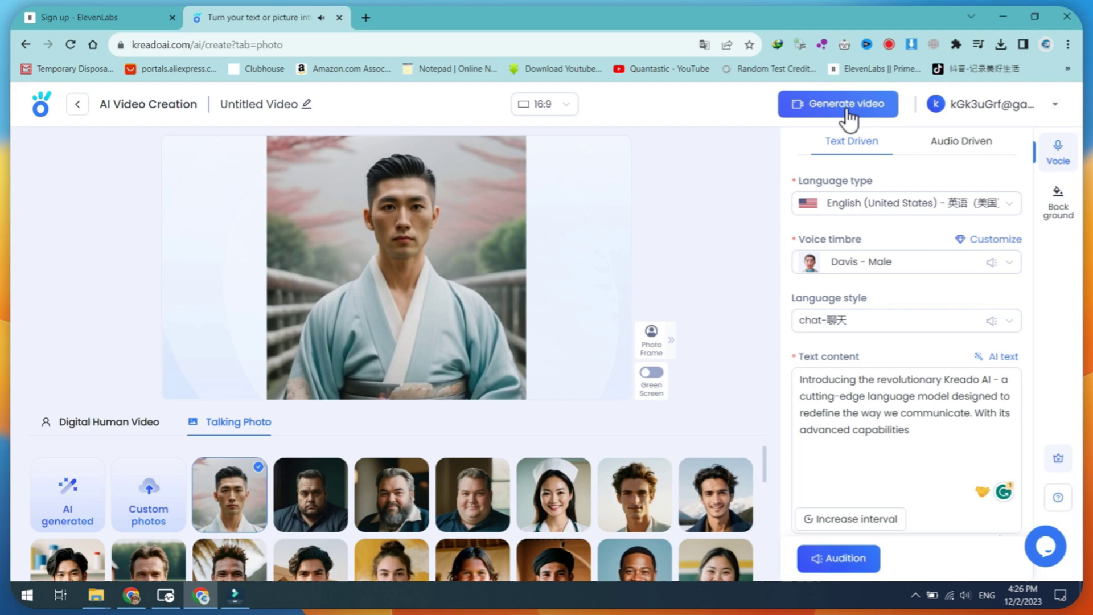
Submit the kimono man's video for generation and go to the Project list to check progress
{"action": "left_click", "coordinate": [838, 104]}
{"action": "left_click", "coordinate": [744, 282]}
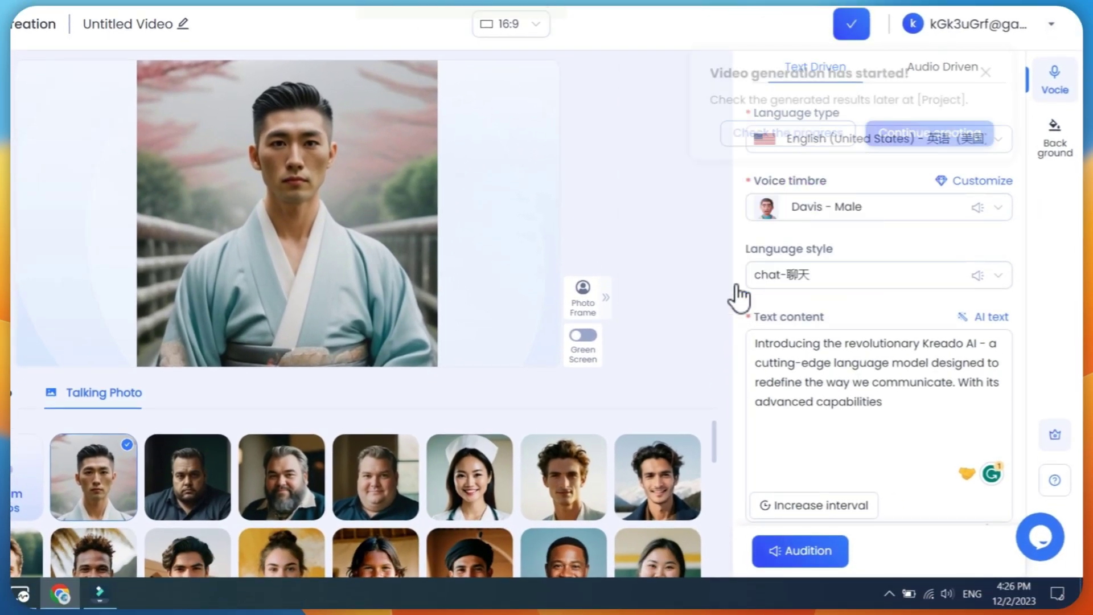
{"action": "left_click", "coordinate": [749, 225]}
{"action": "left_click", "coordinate": [566, 291]}
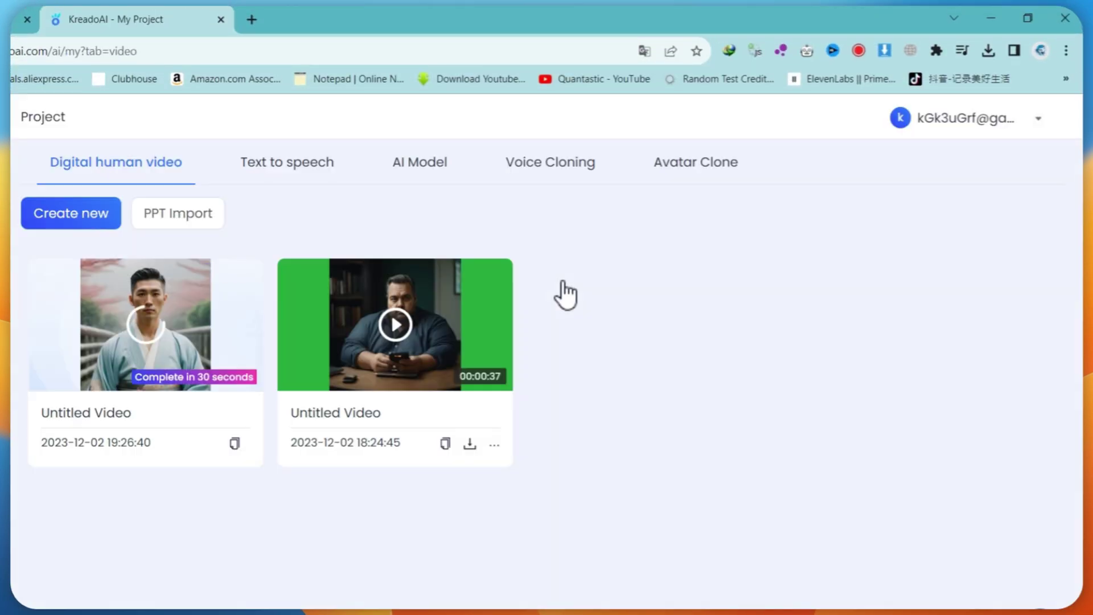